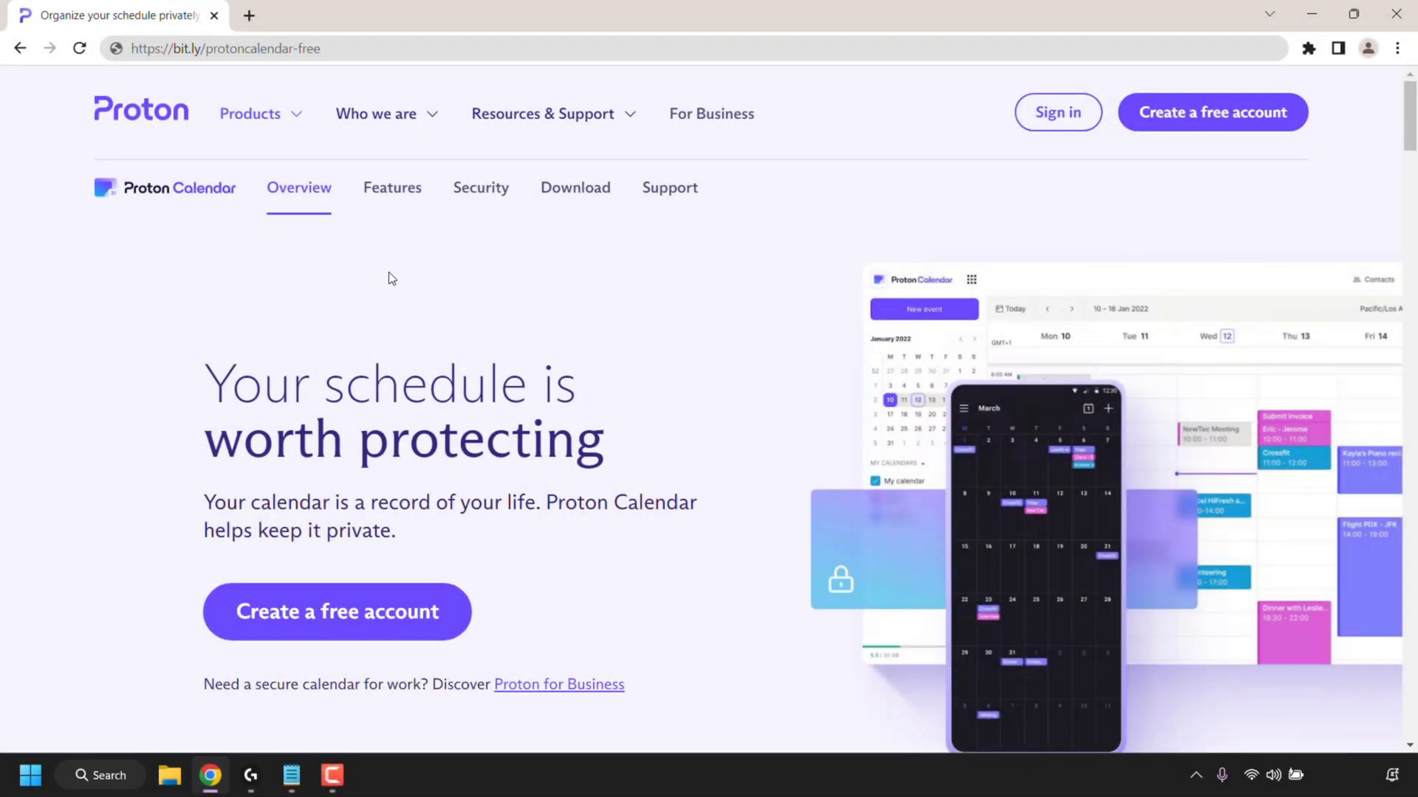
Scroll through the Proton Calendar page to find the account sign-up options
left_click(369, 46)
left_click(376, 46)
left_click(379, 291)
left_click(1410, 228)
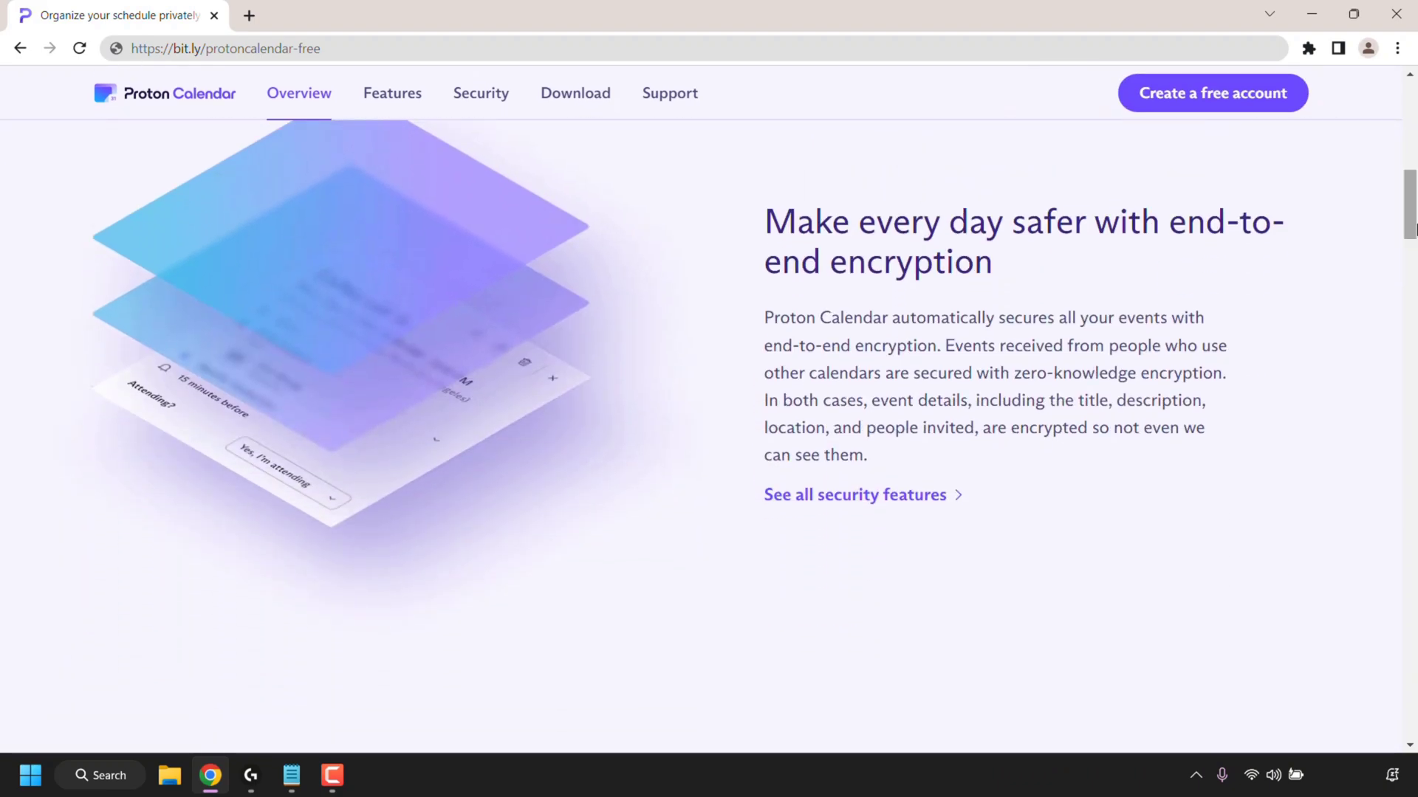
left_click_drag(1411, 203, 1410, 291)
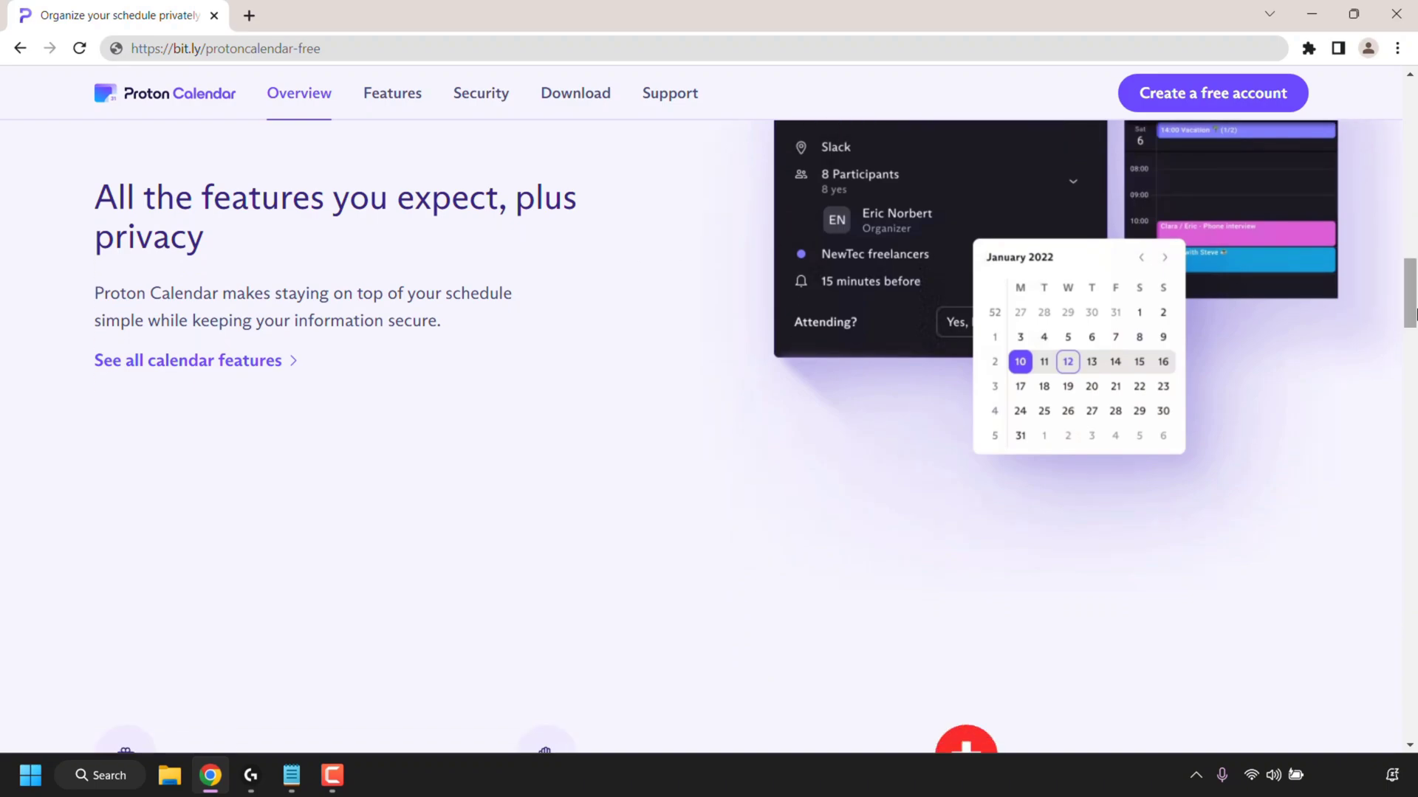
scroll(1037, 278, "down", 5)
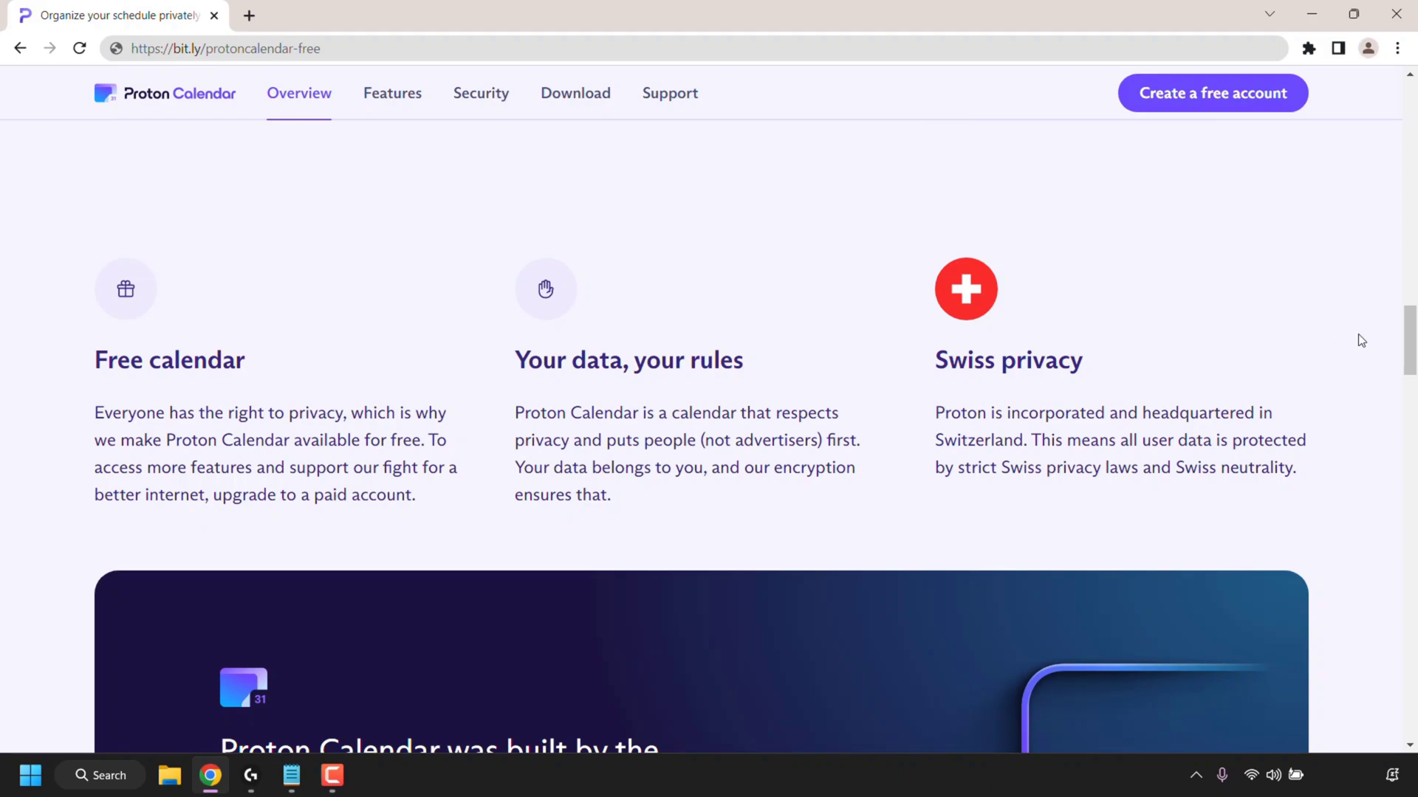
left_click_drag(1411, 347, 1414, 98)
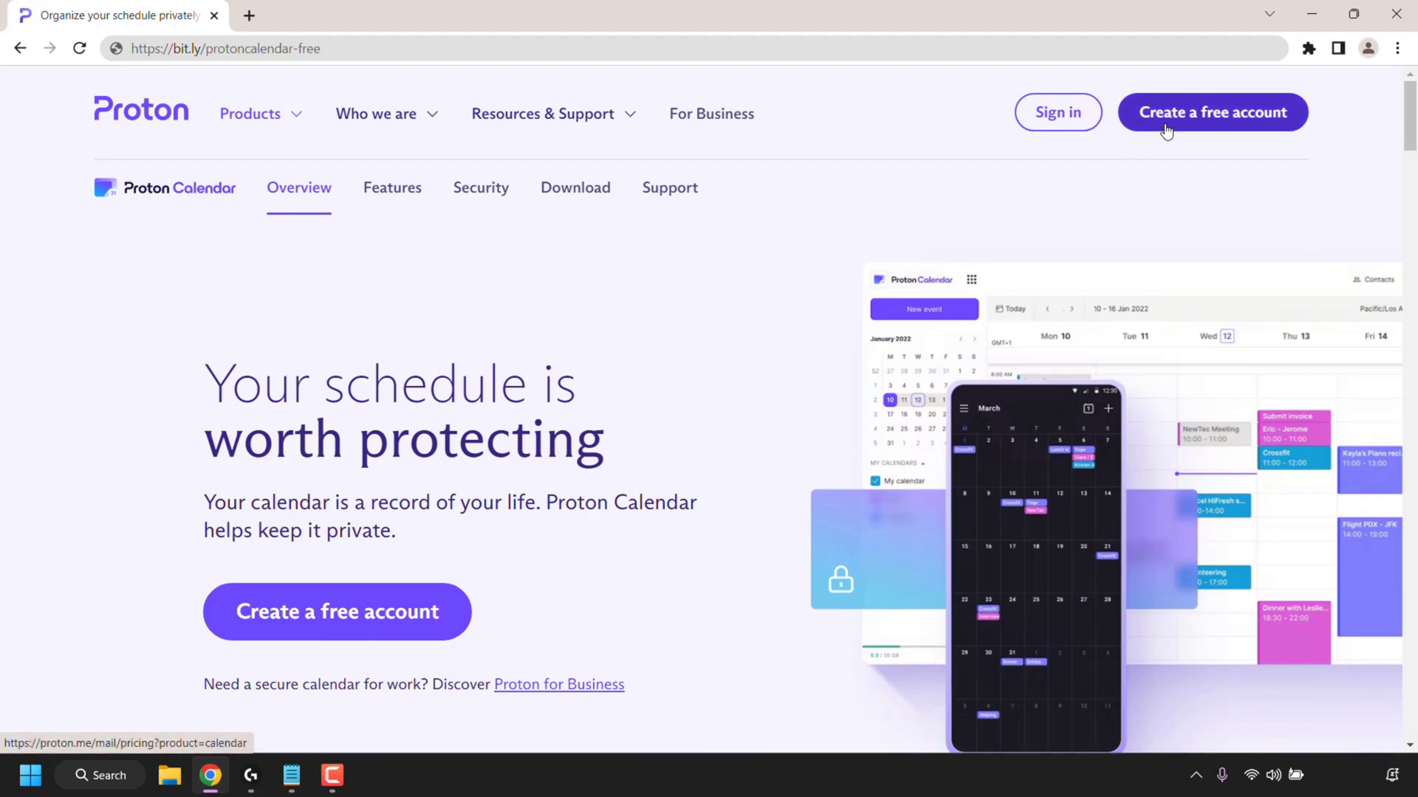
Choose 'Create a free account', review the pricing plans and select 'Get Proton for free'
left_click(383, 632)
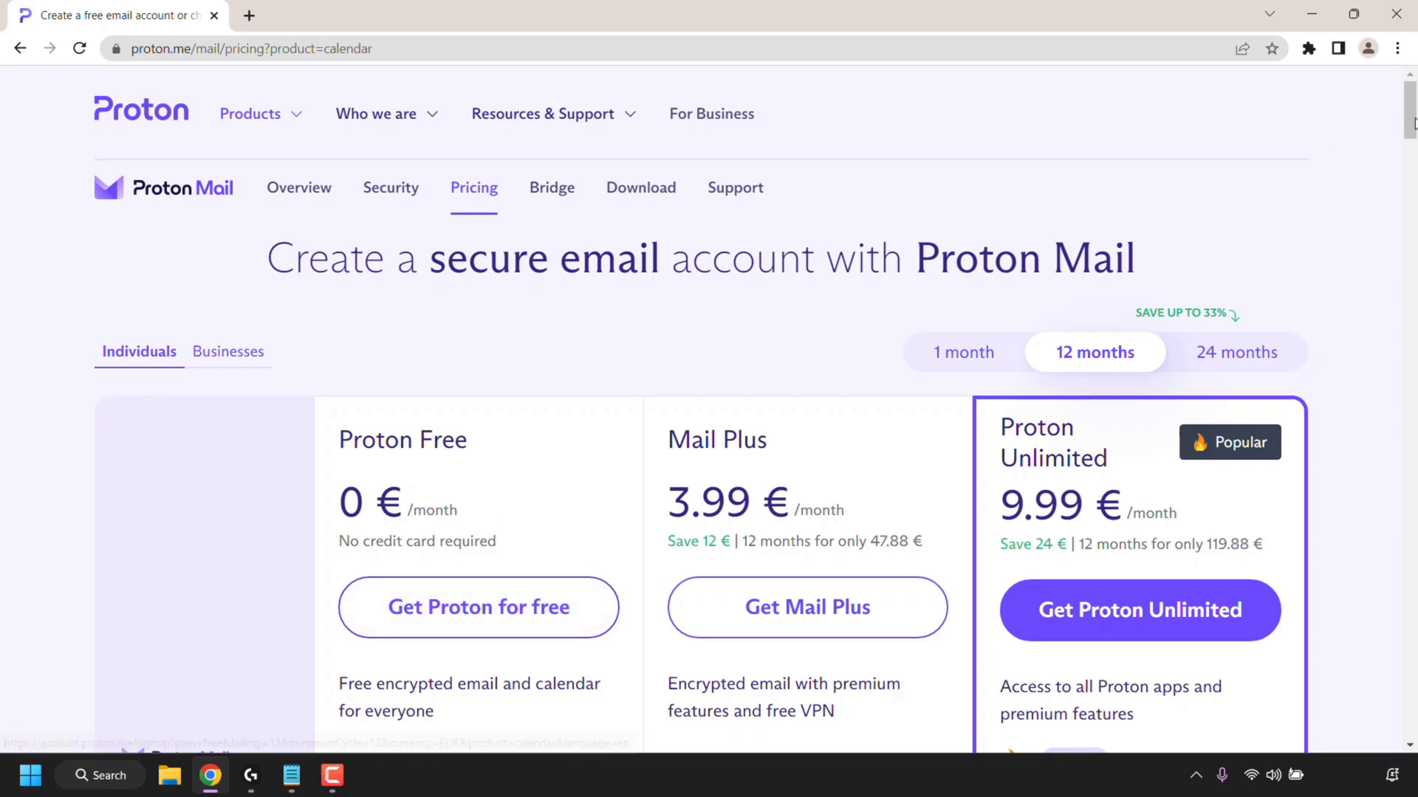
left_click_drag(1411, 119, 1415, 166)
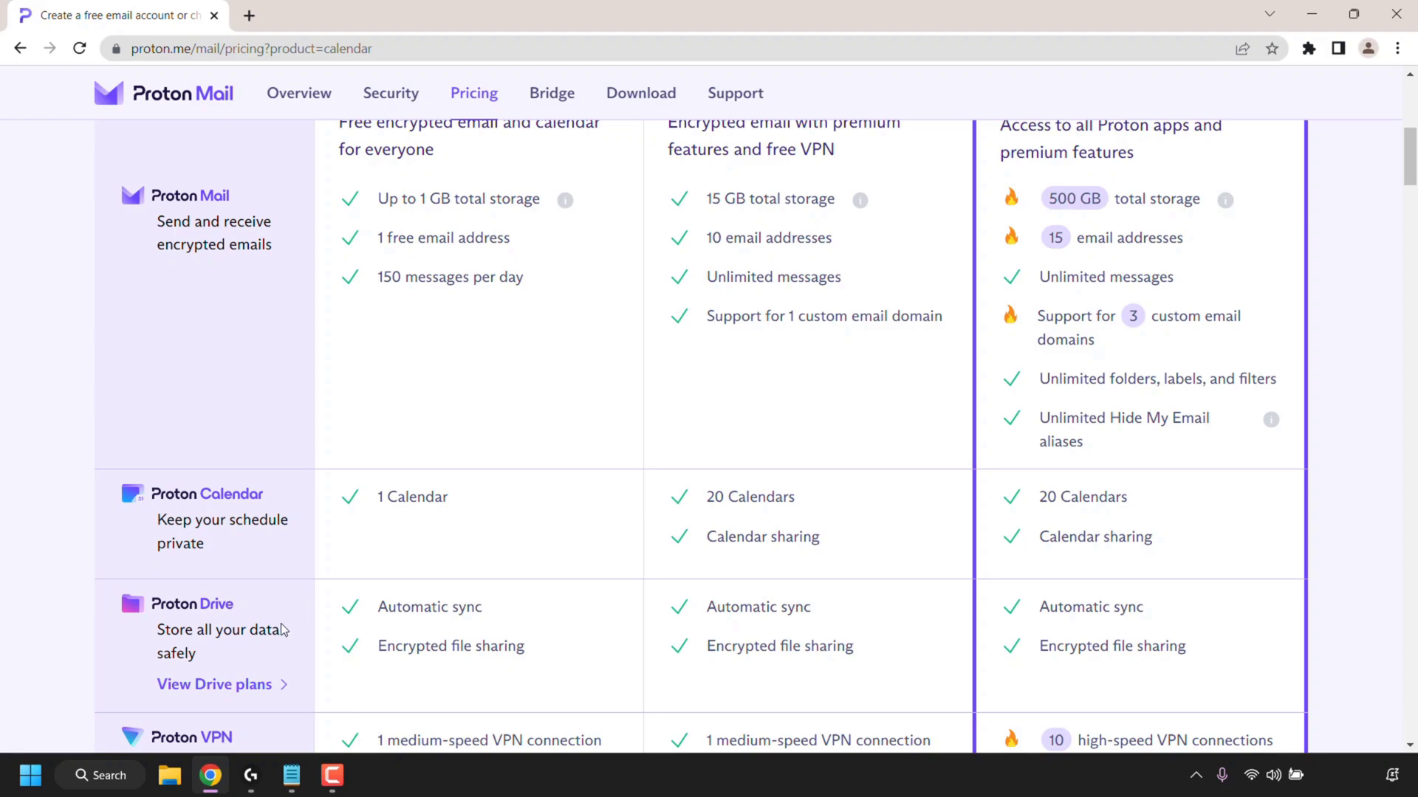
left_click_drag(1412, 179, 1408, 118)
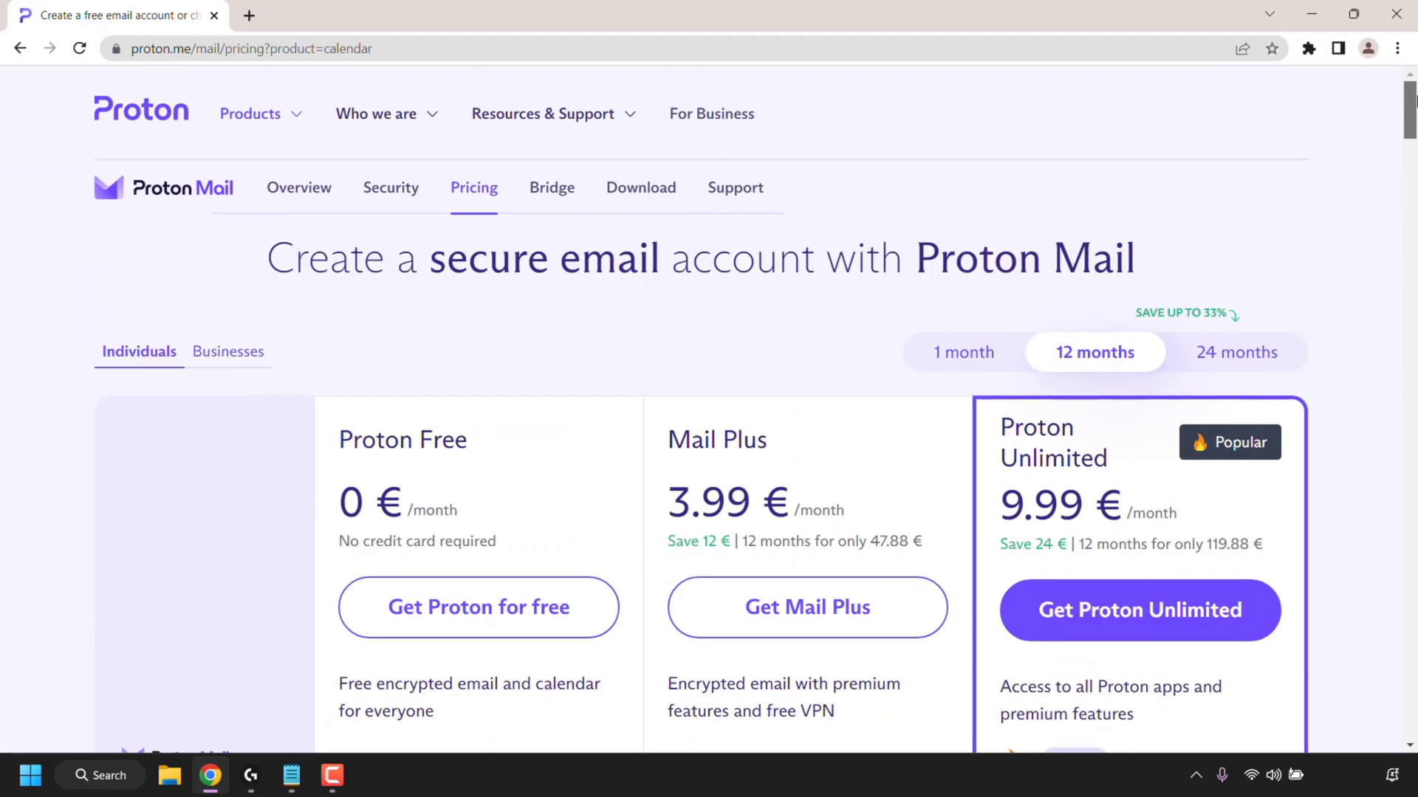
left_click(488, 628)
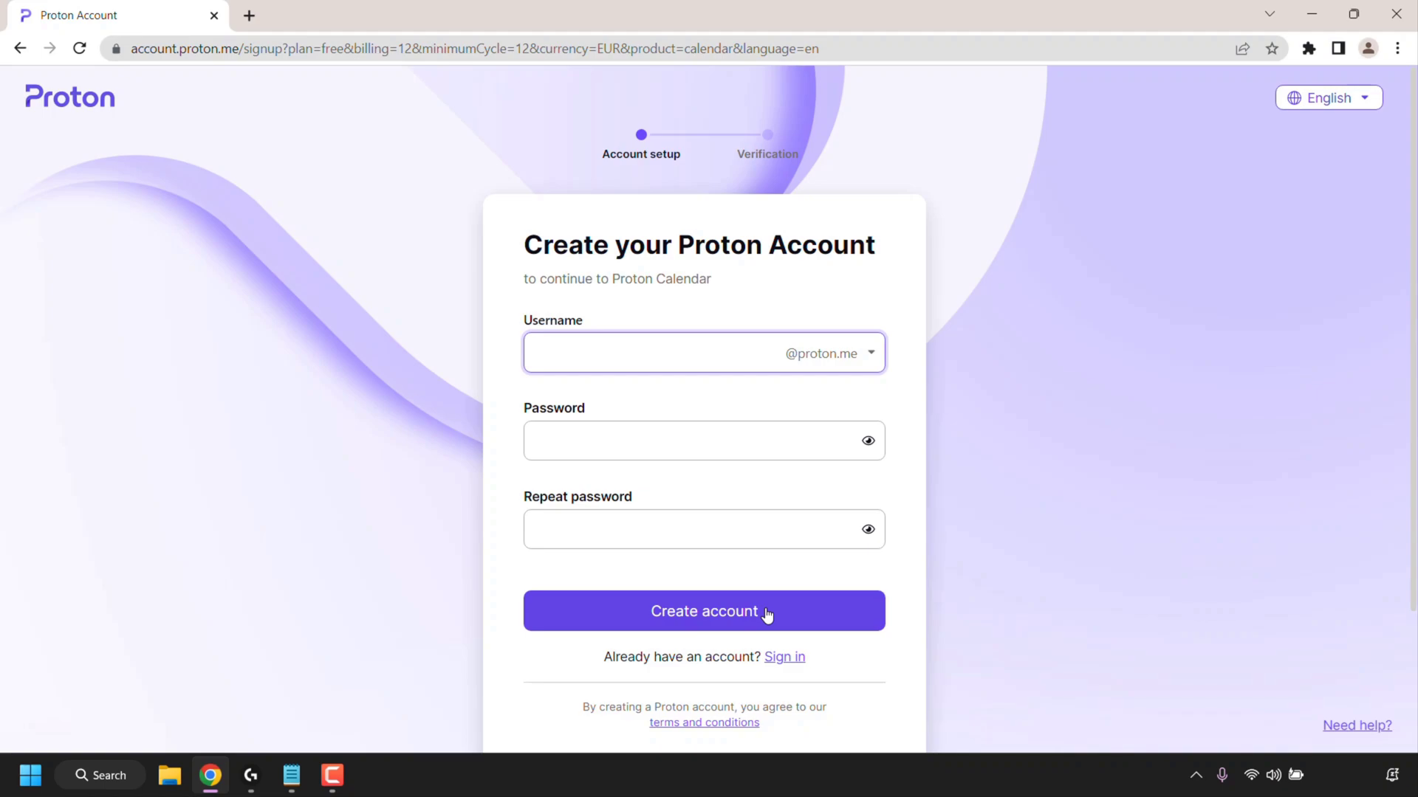
Sign in to the existing Proton account using the autofilled saved credentials
left_click(784, 658)
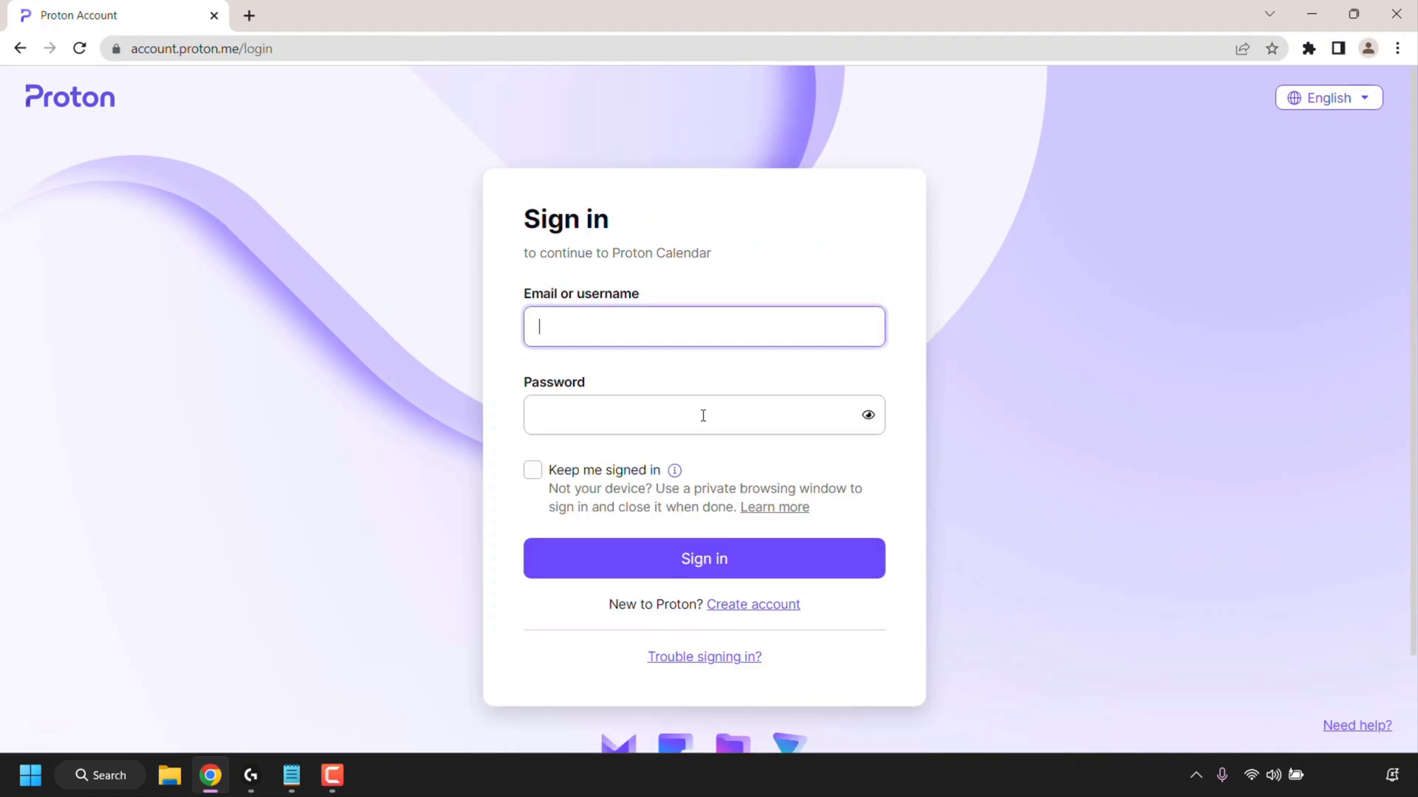
left_click(677, 404)
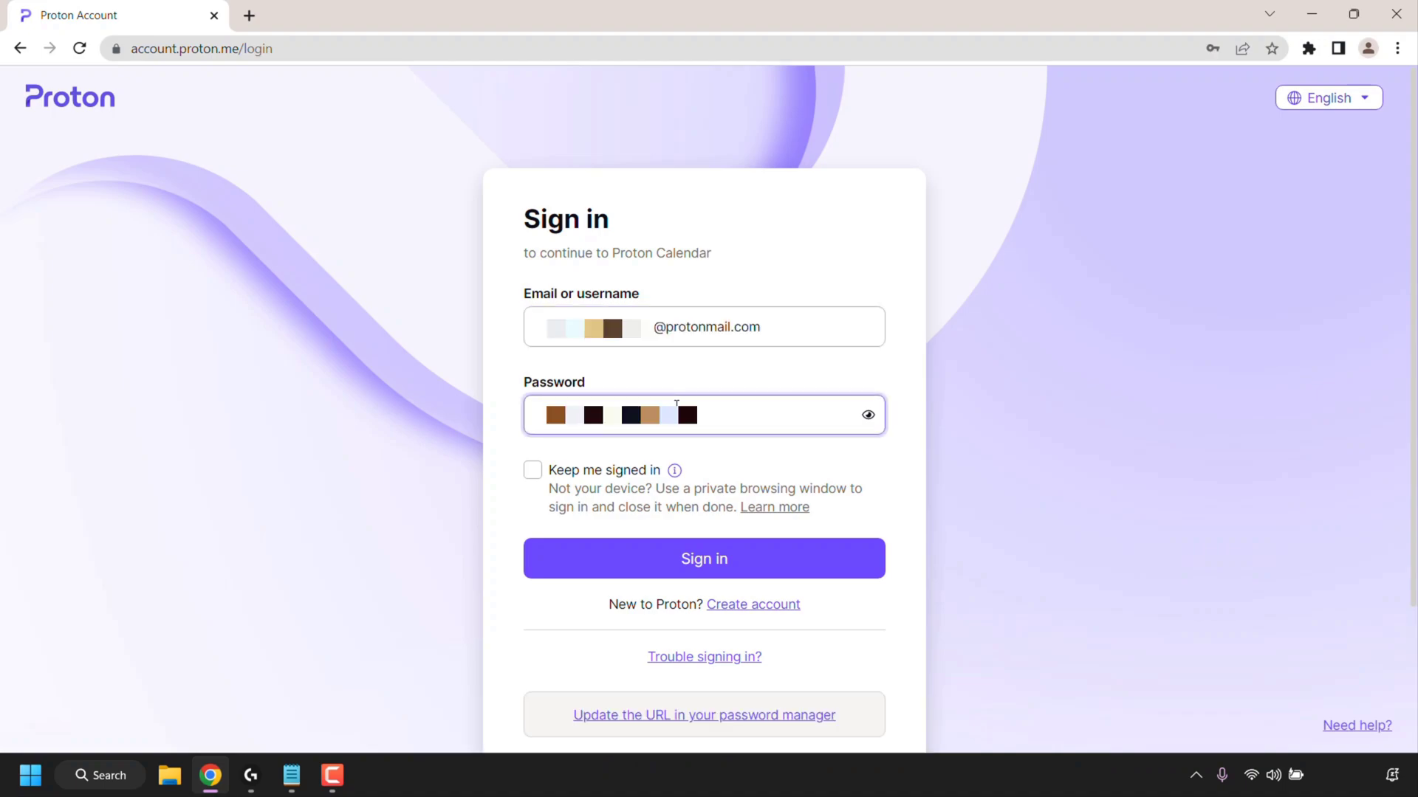
left_click(747, 564)
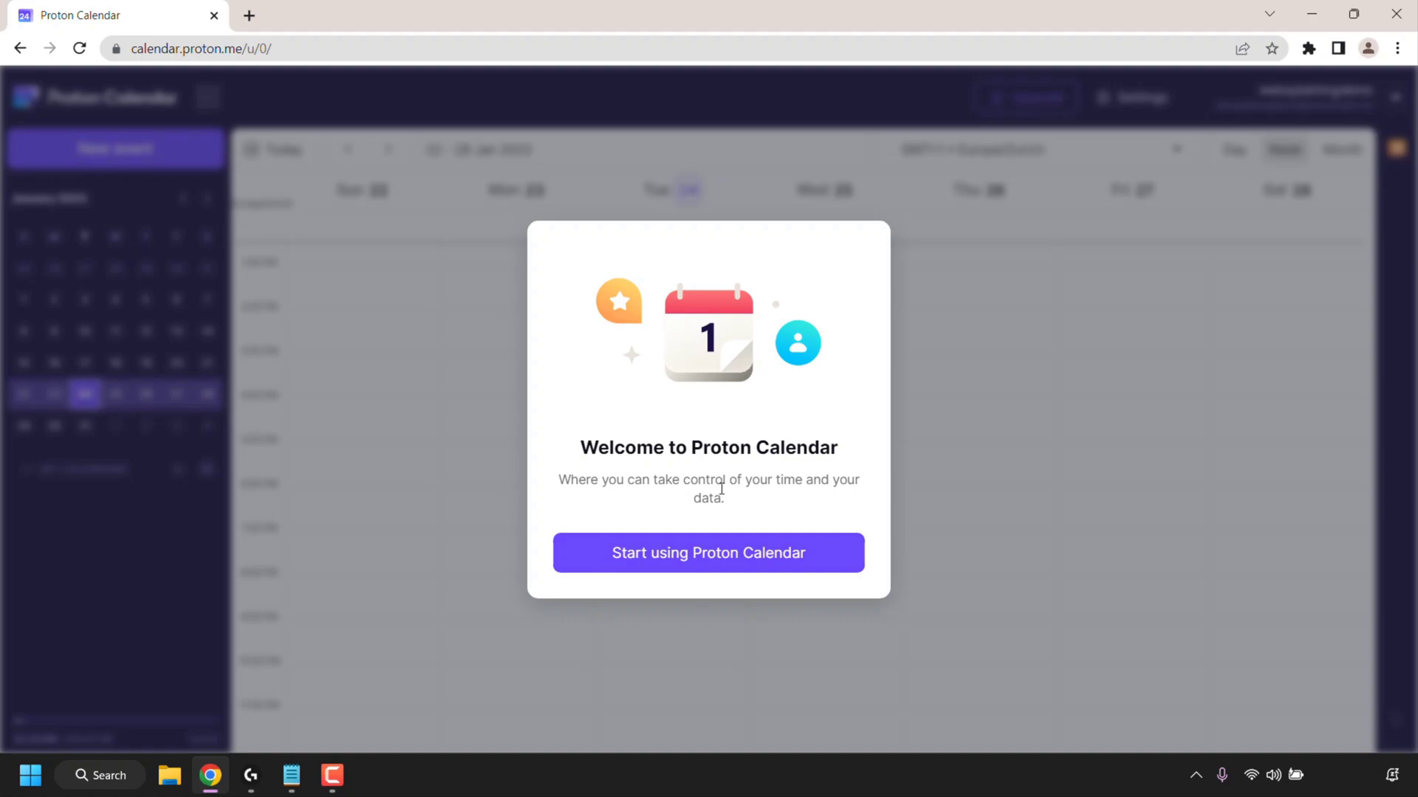
Dismiss the welcome dialog with 'Start using Proton Calendar' to reach the 23–29 Jan week
left_click(711, 569)
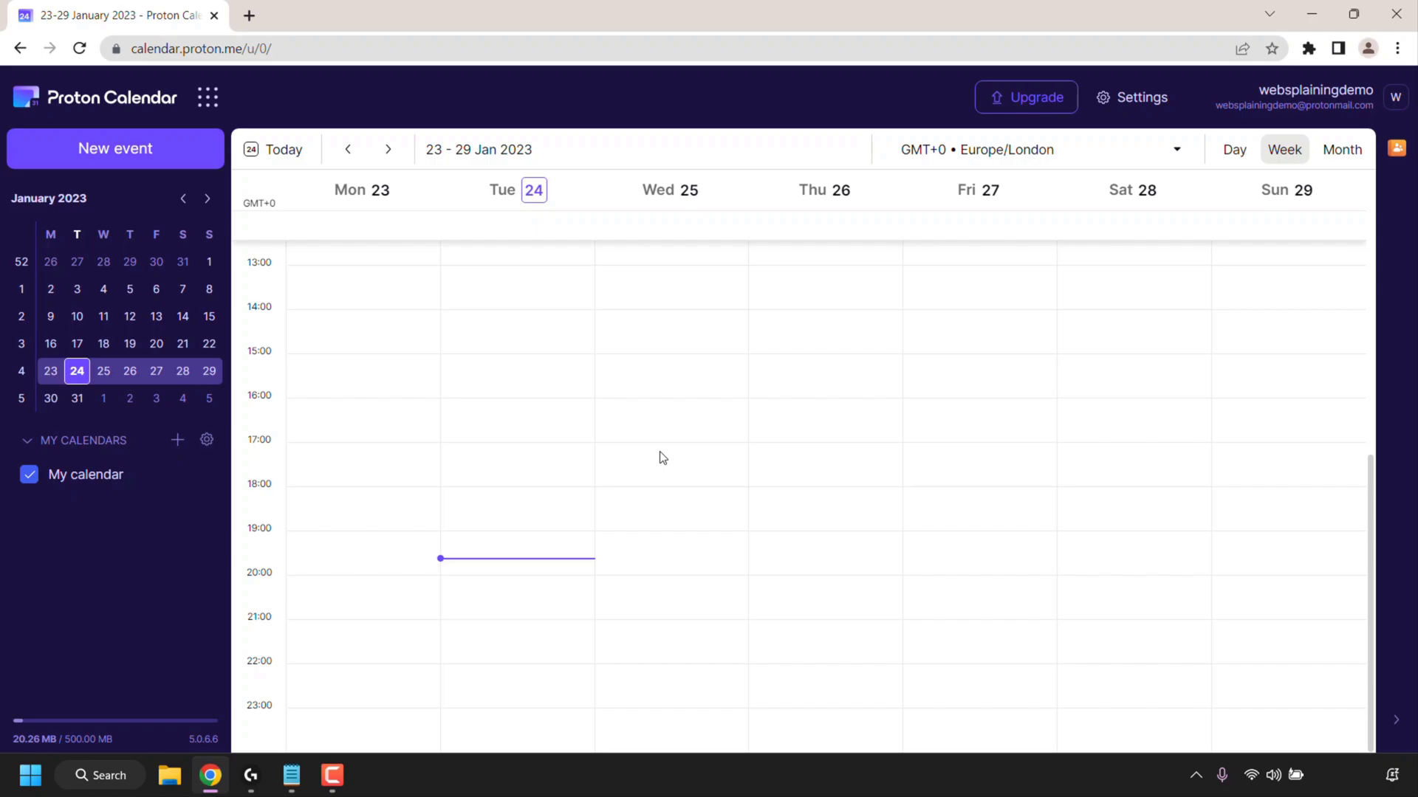
Create a new event and title it 'Football practice'
left_click(172, 161)
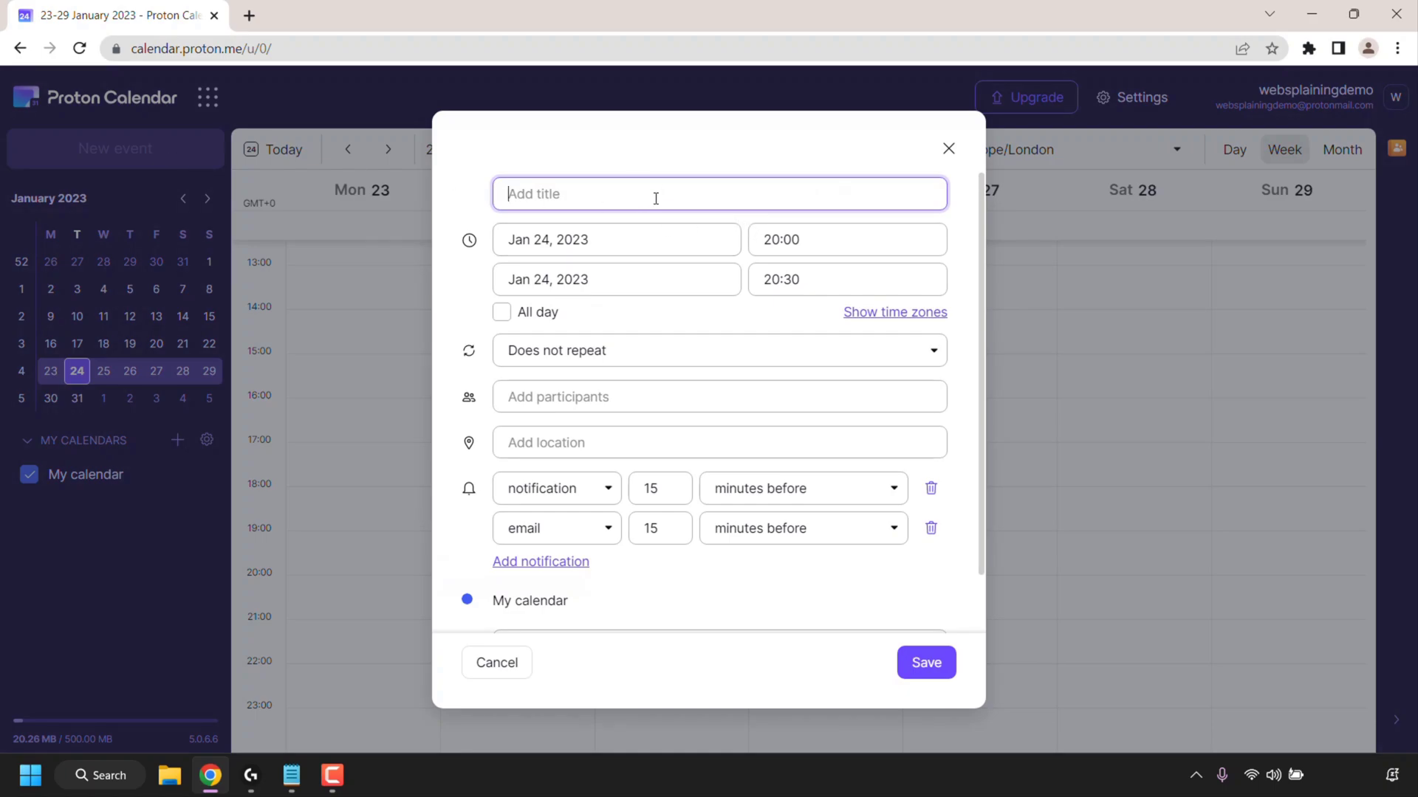
type("F")
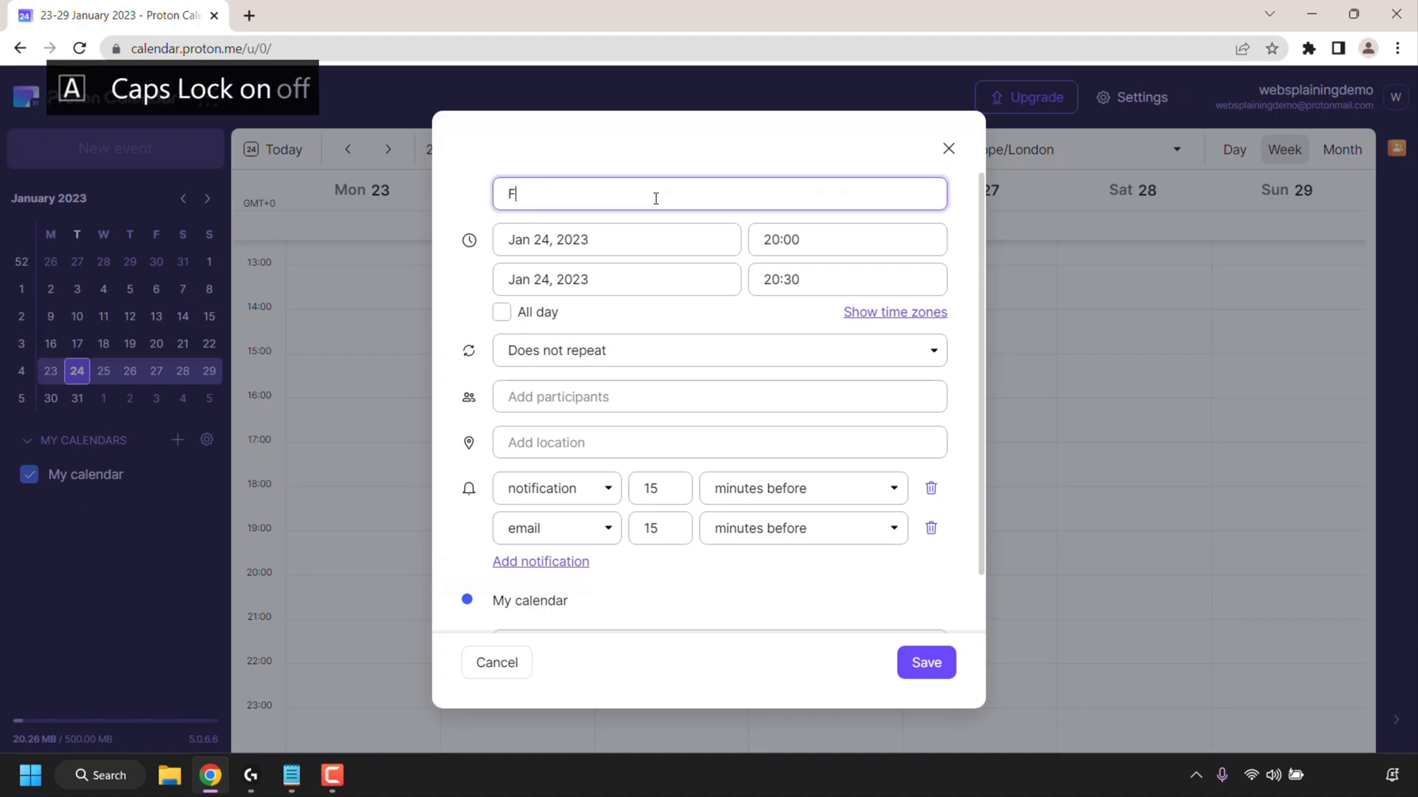
type("ootball practice")
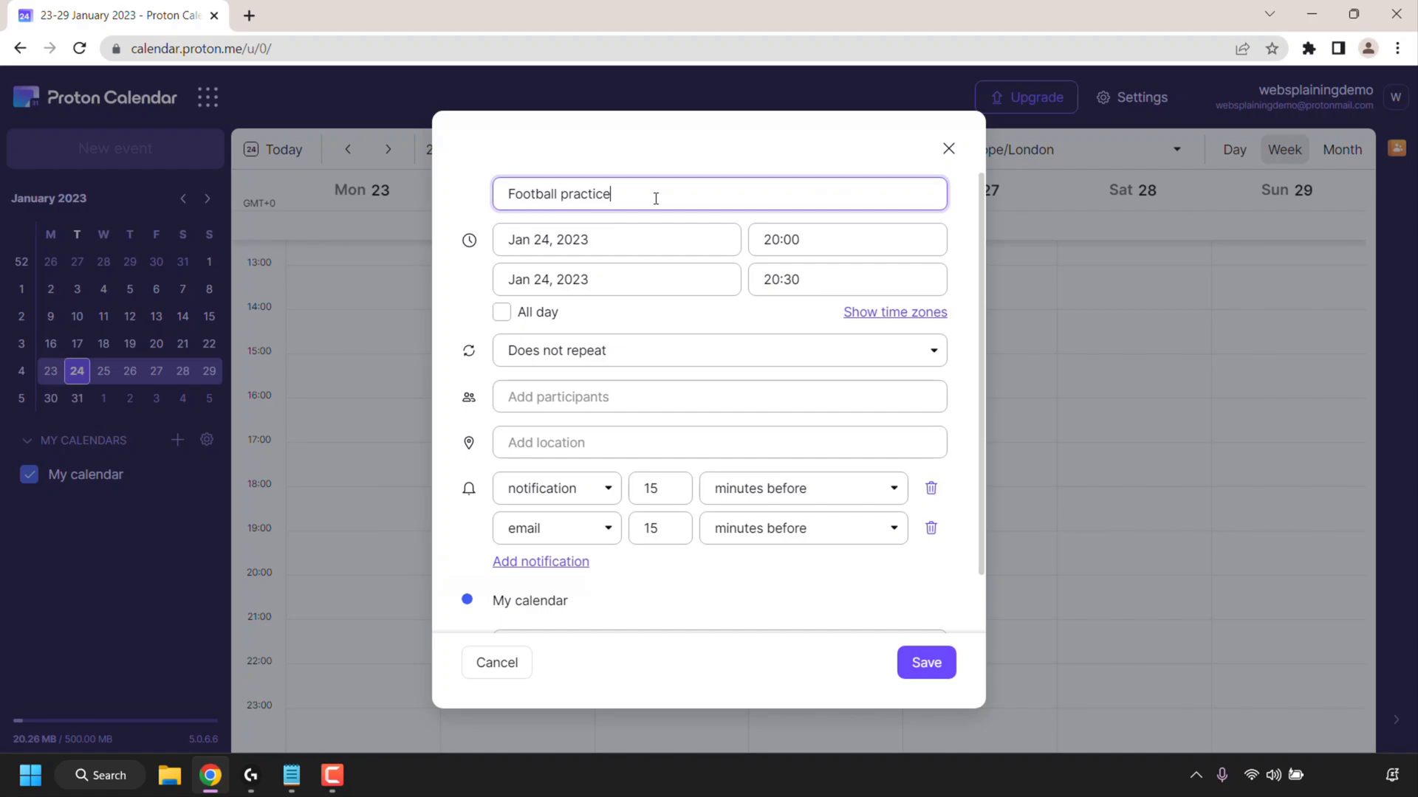
Schedule the event for Wednesday 25 Jan 2023, 19:00–20:00, set to 'Does not repeat'
left_click(633, 242)
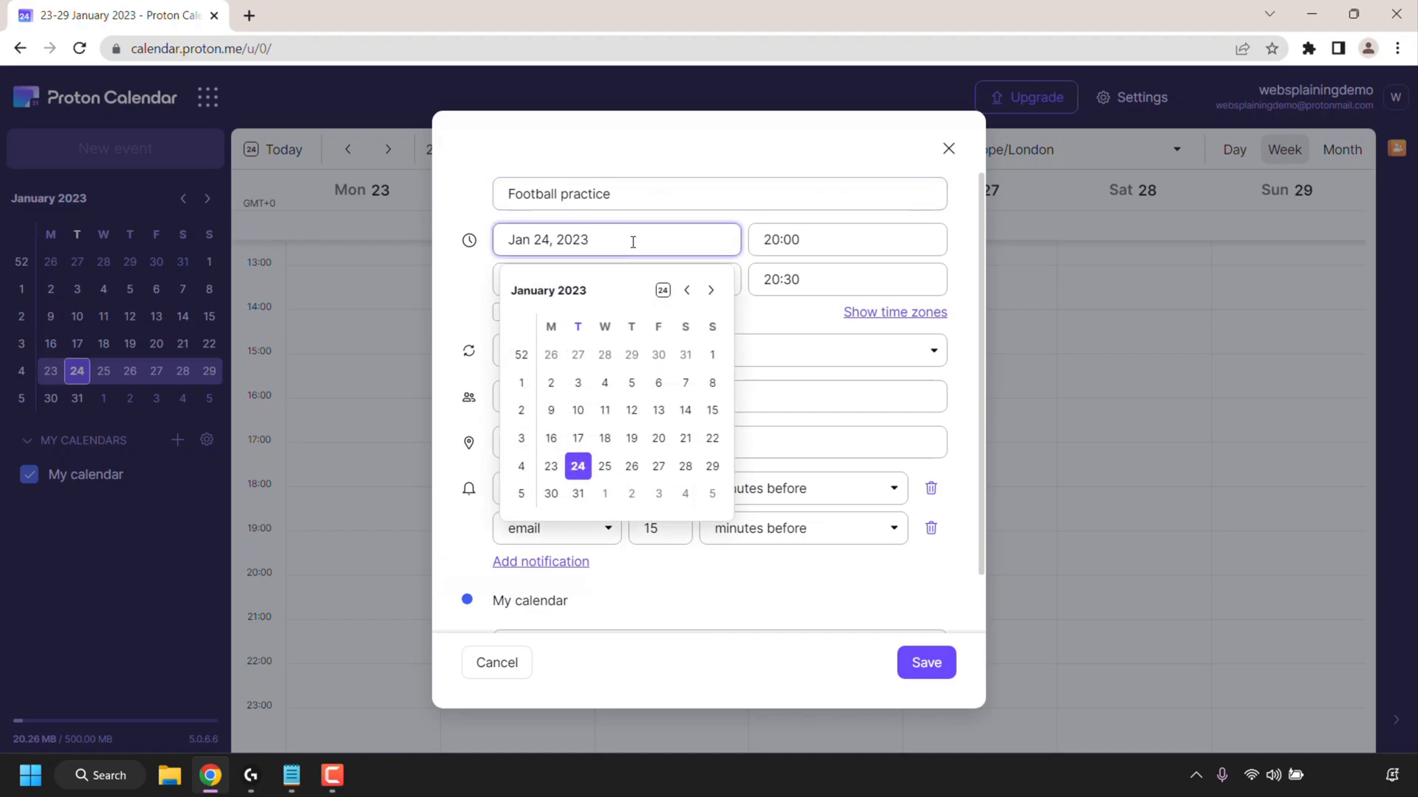
left_click(604, 467)
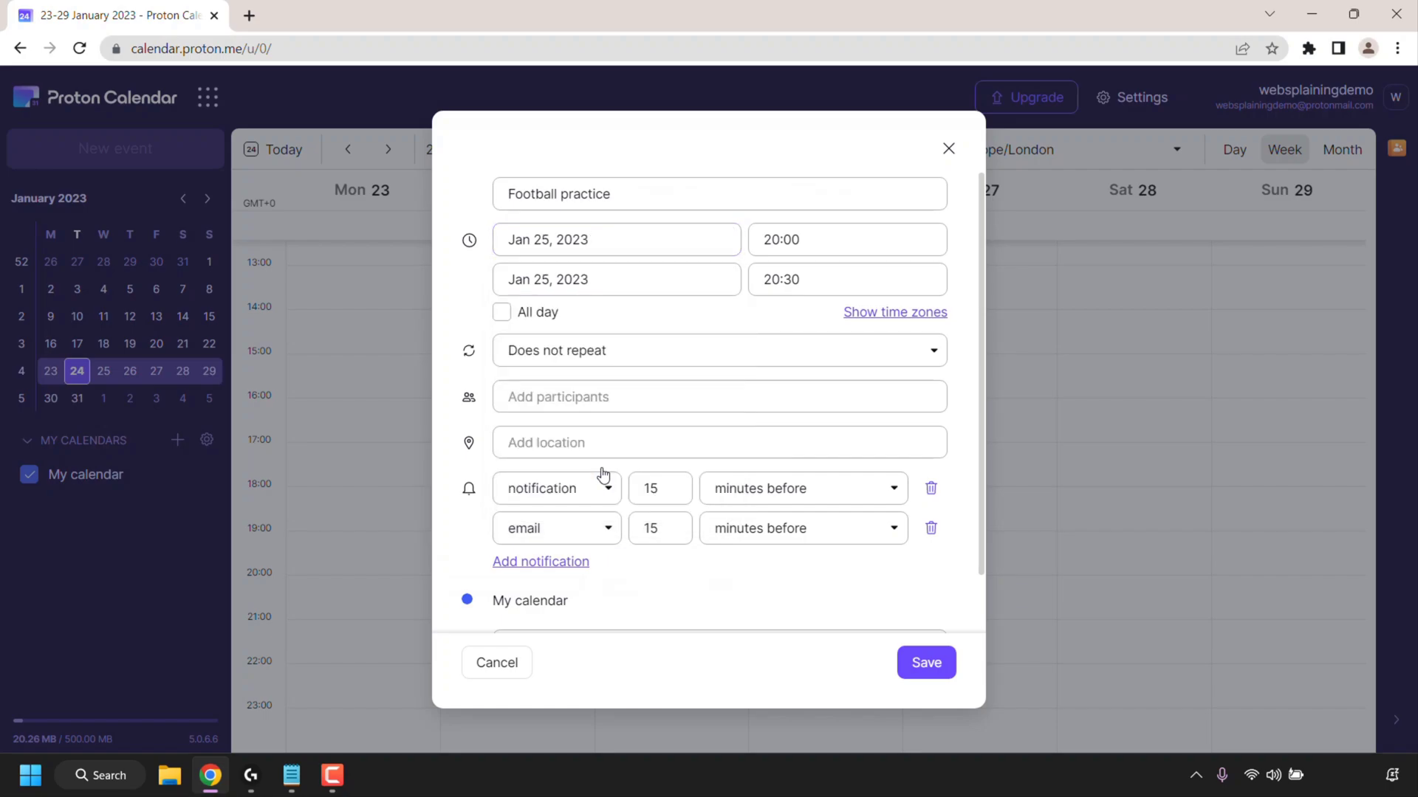
left_click(823, 241)
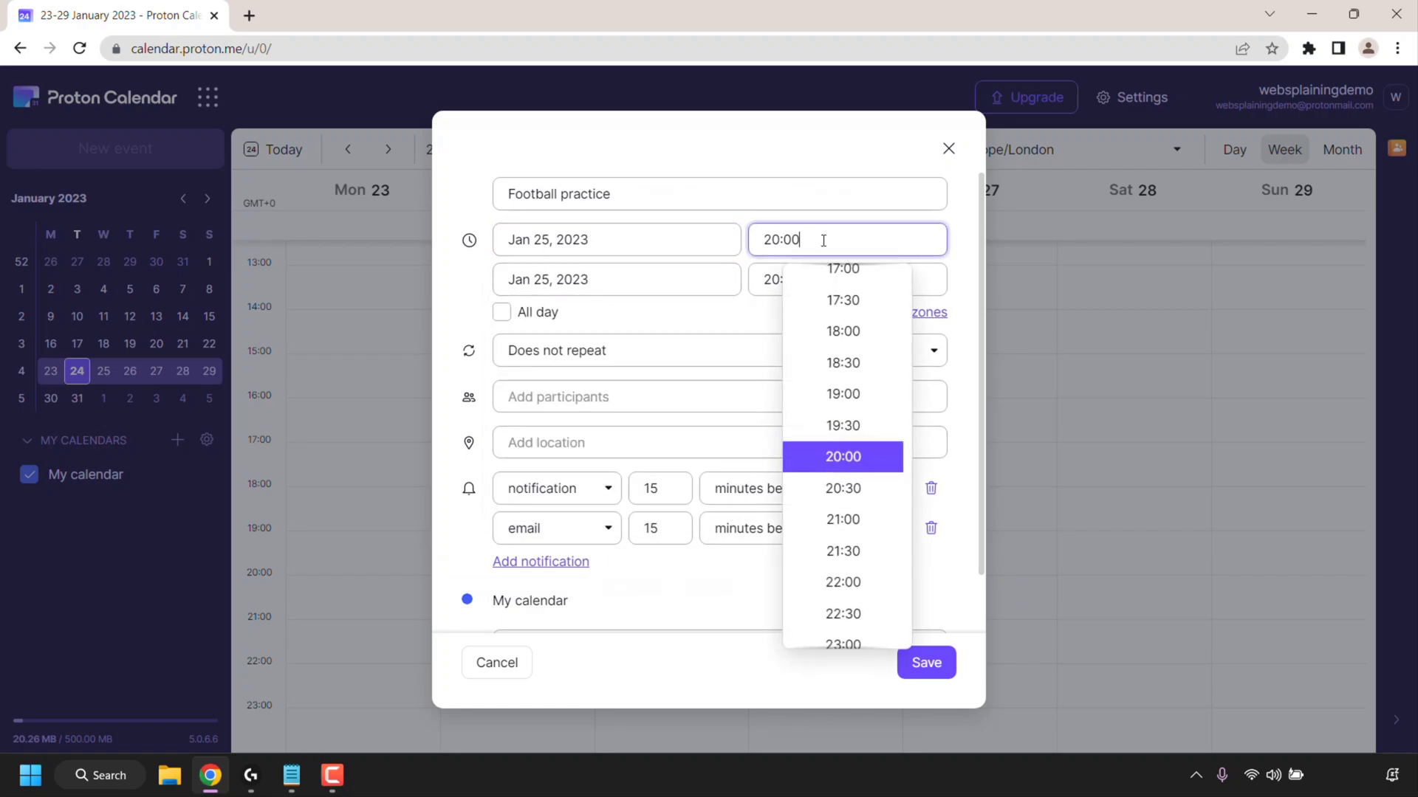
left_click(857, 396)
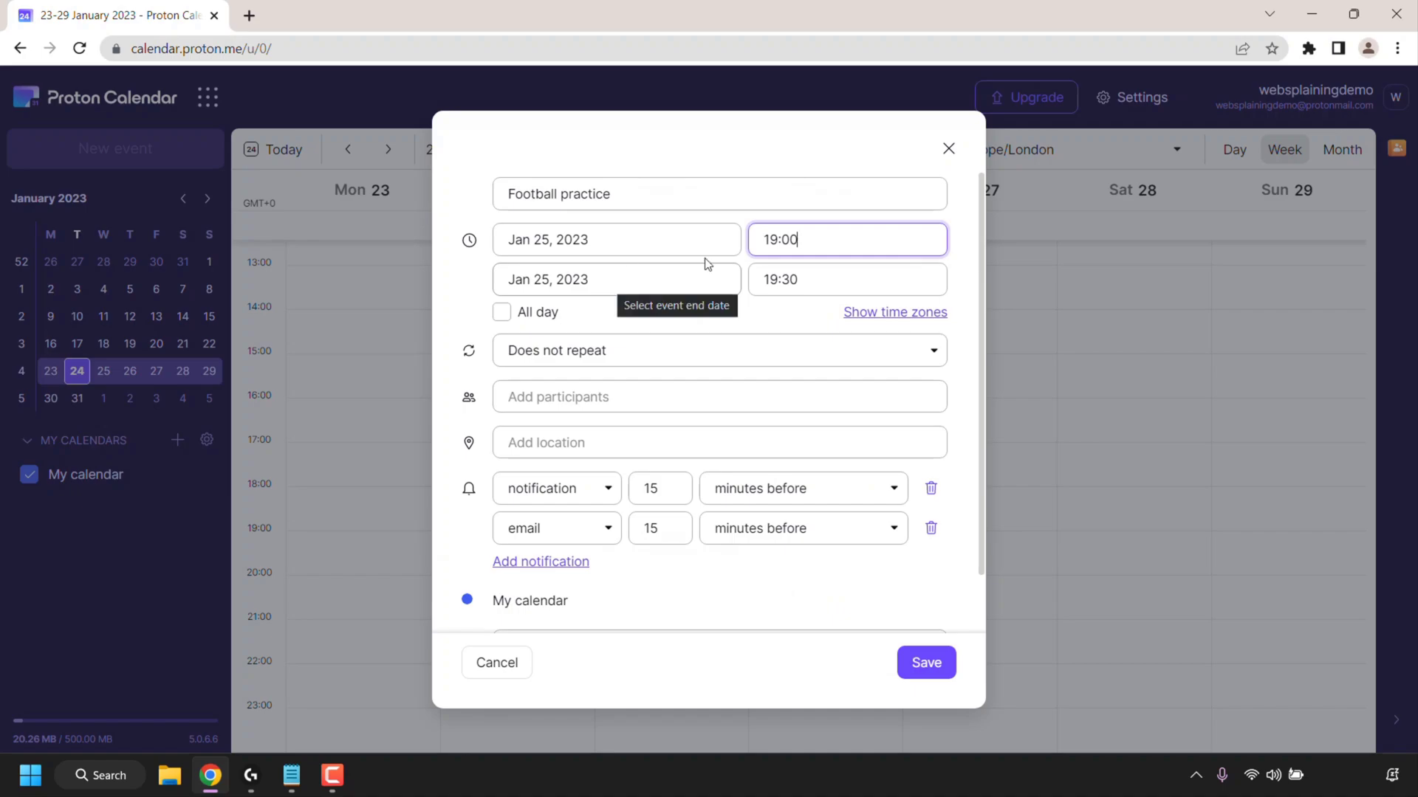
left_click(811, 281)
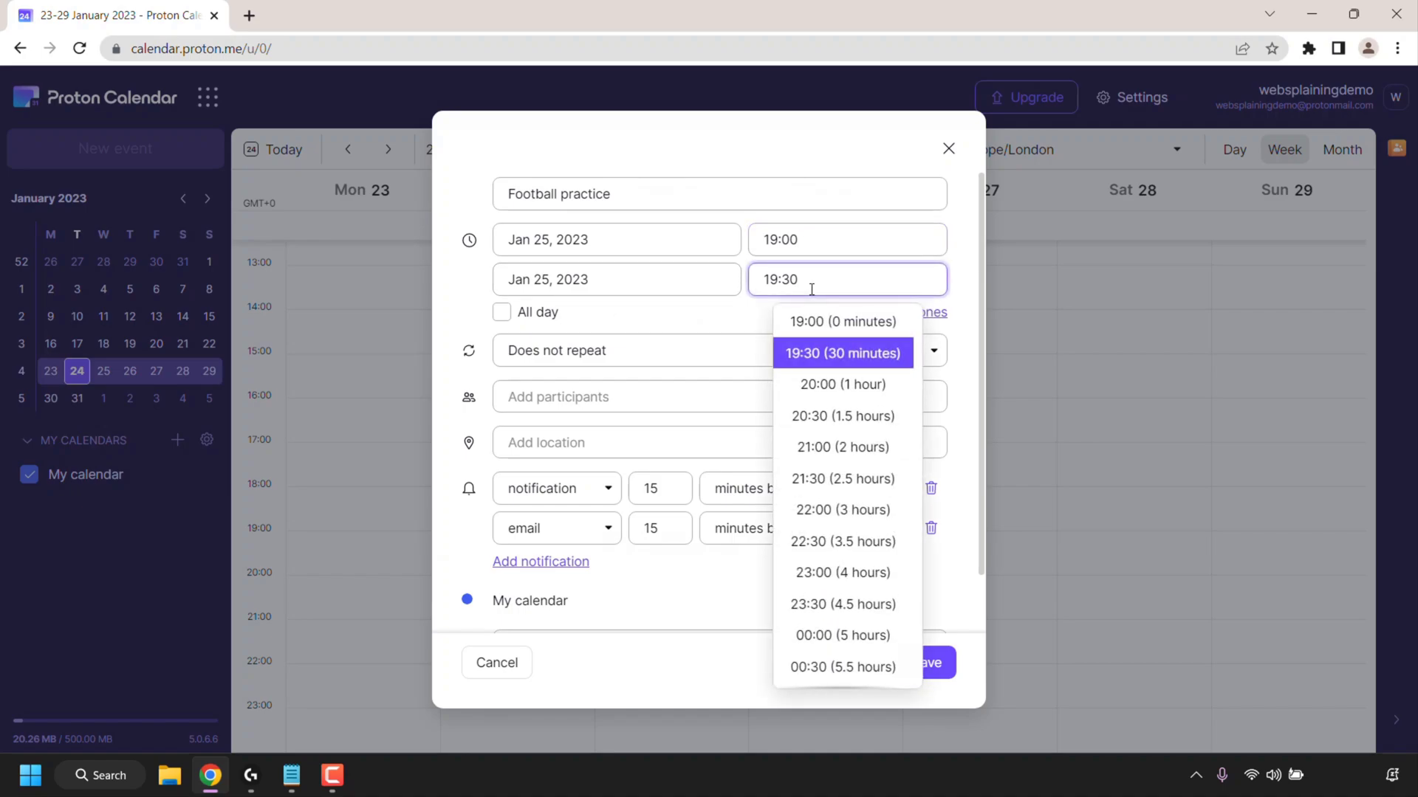
left_click(851, 385)
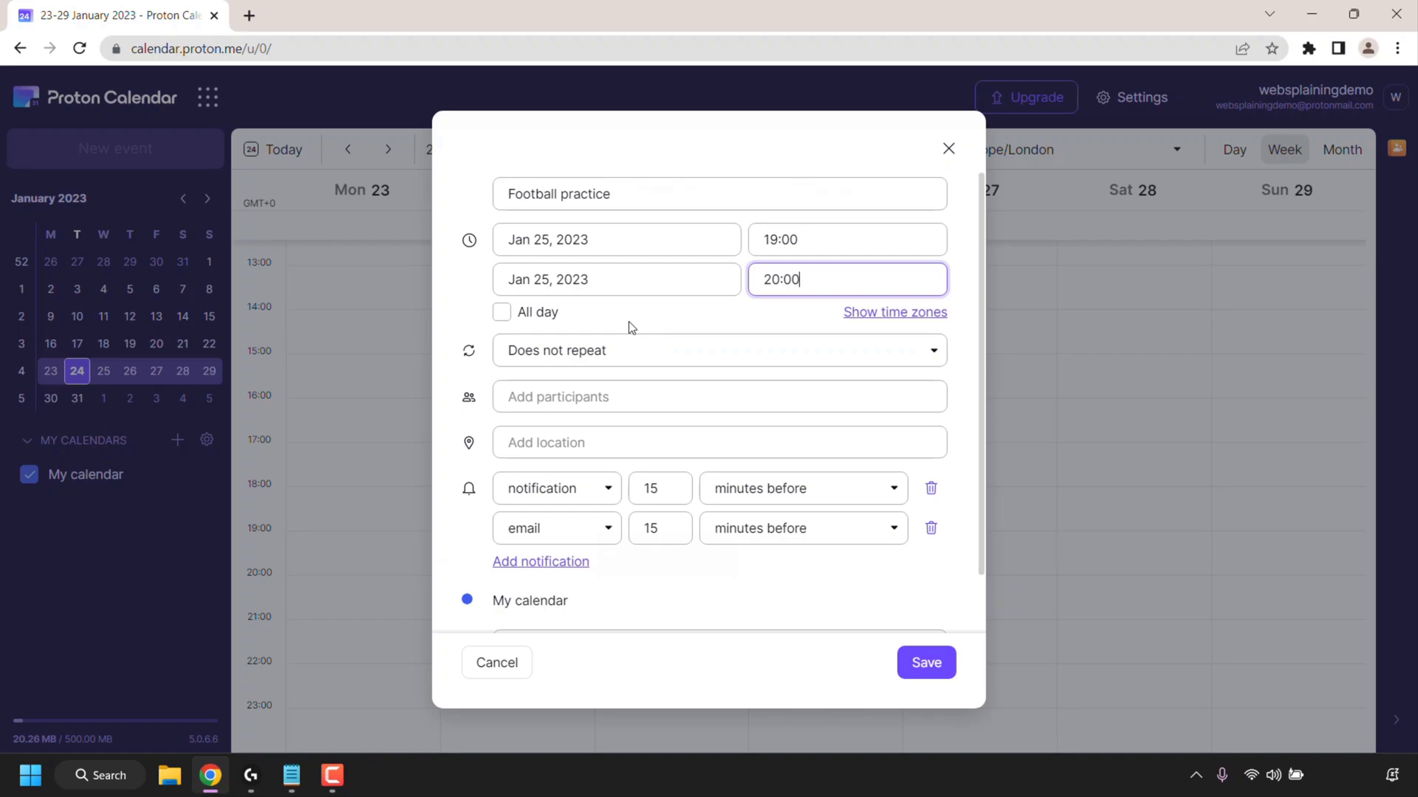
left_click(754, 361)
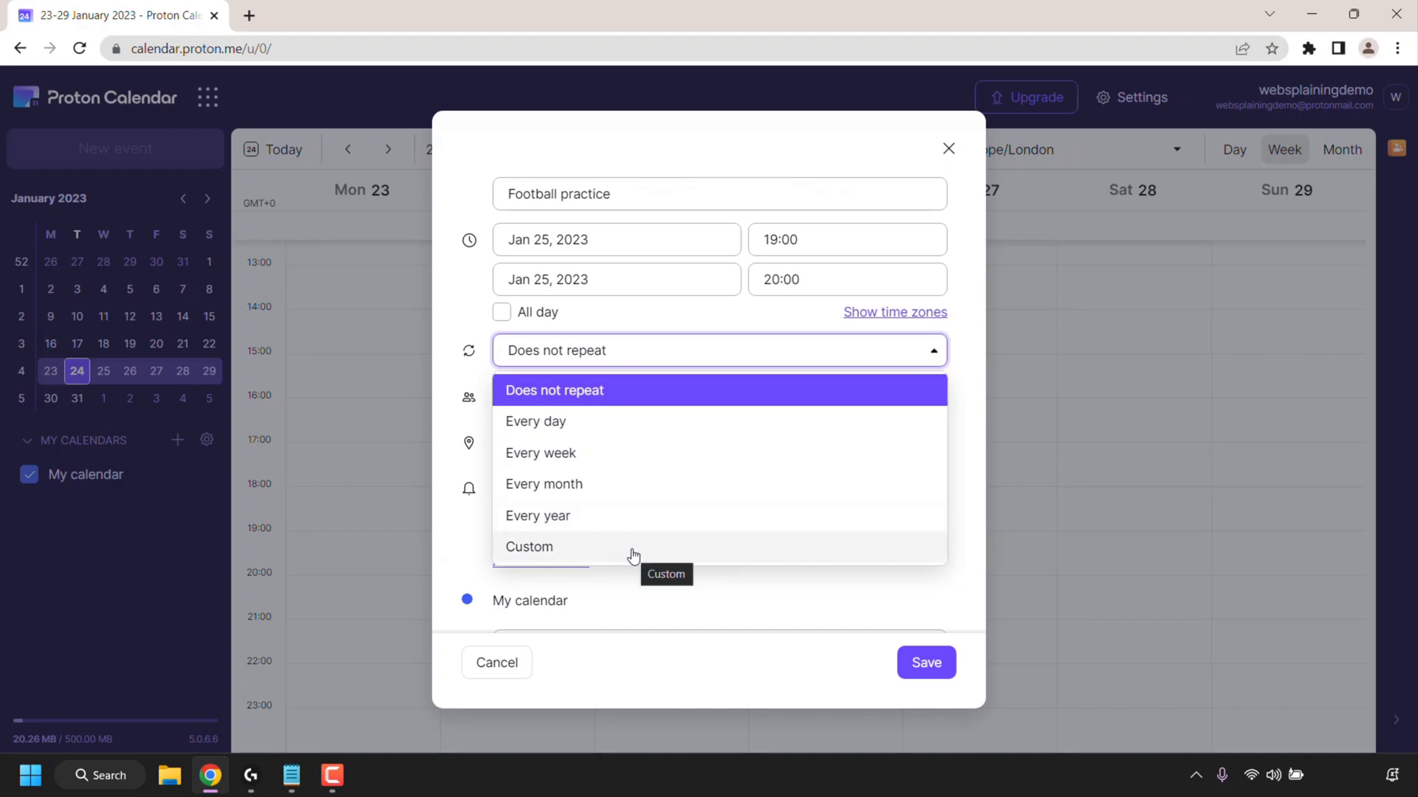
left_click(639, 397)
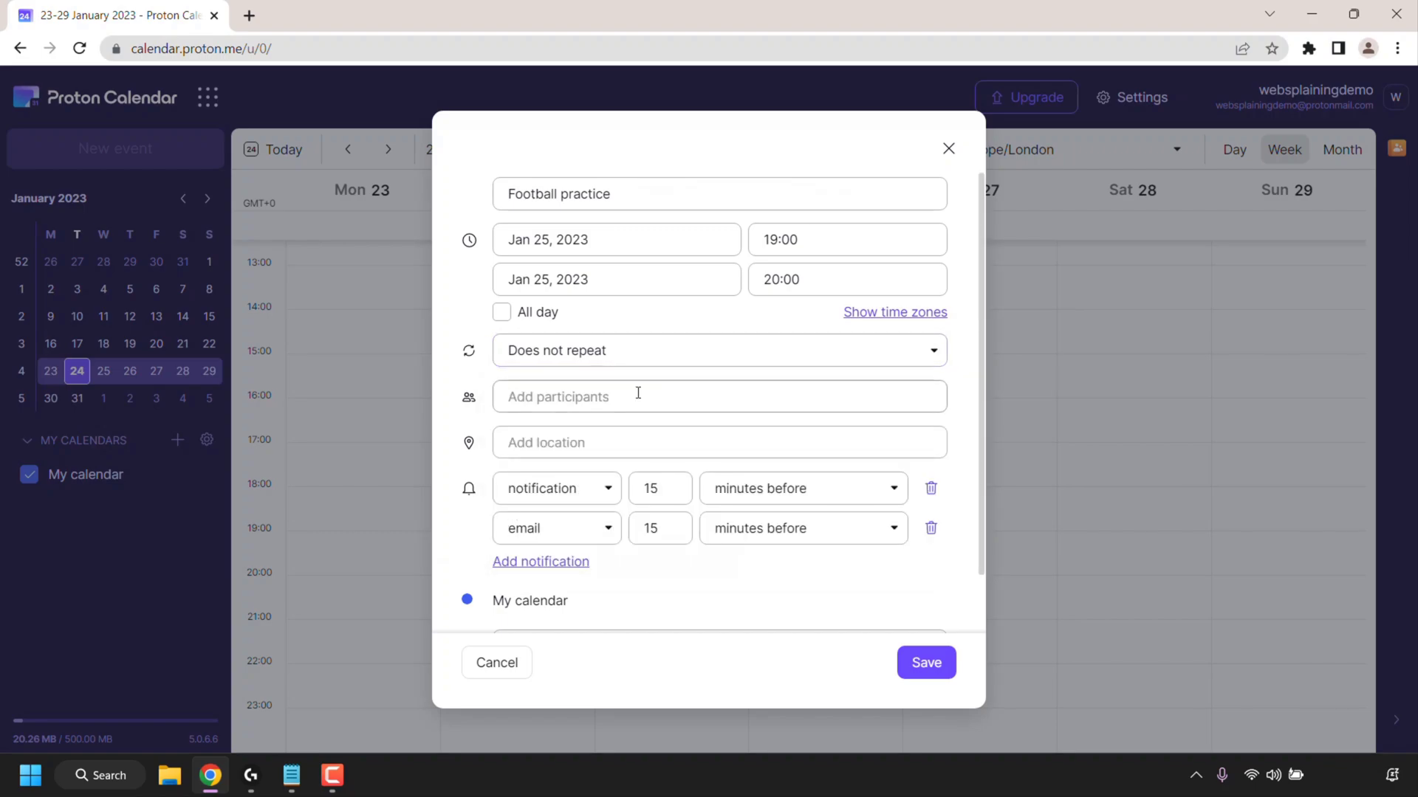
Set the event location to 'Local football pitch'
left_click(638, 394)
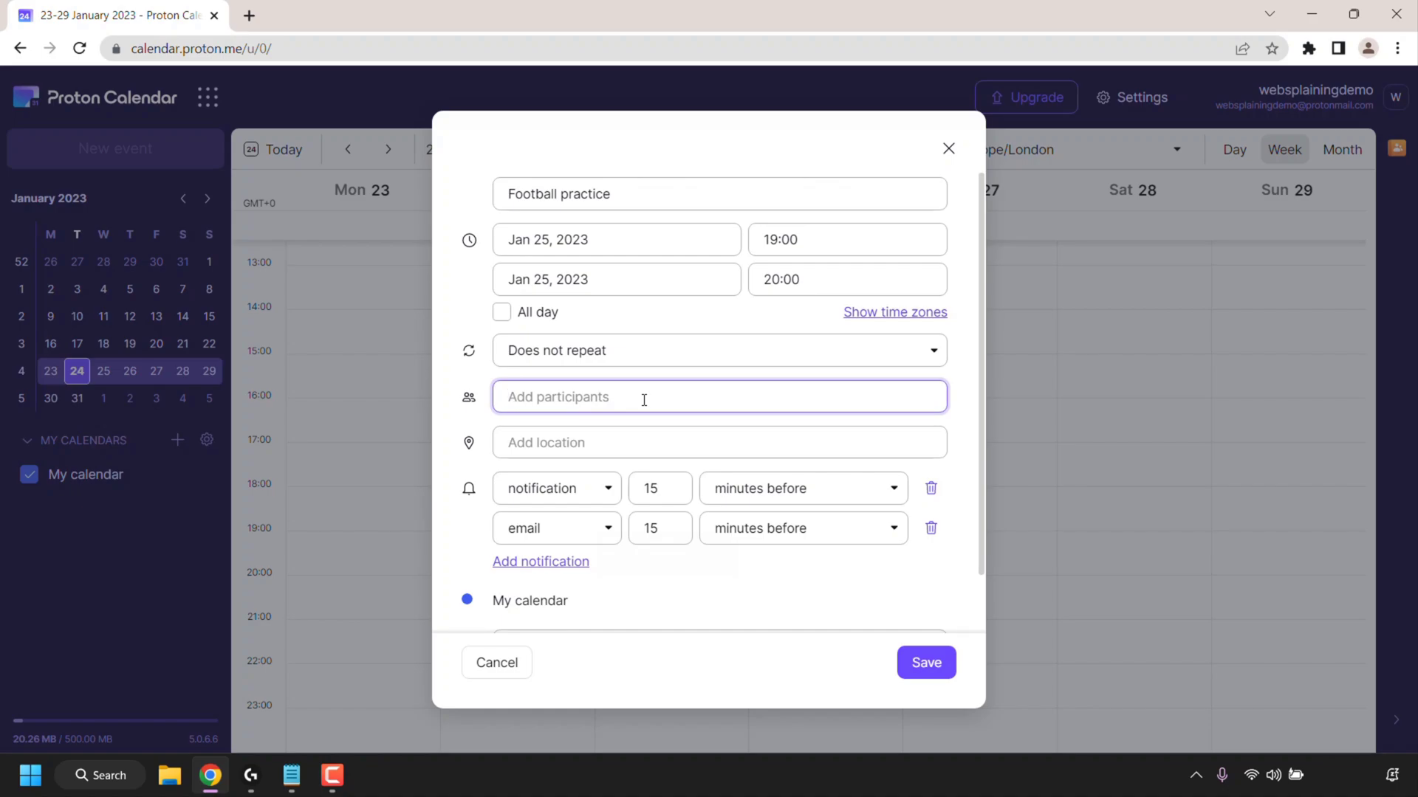
left_click(644, 441)
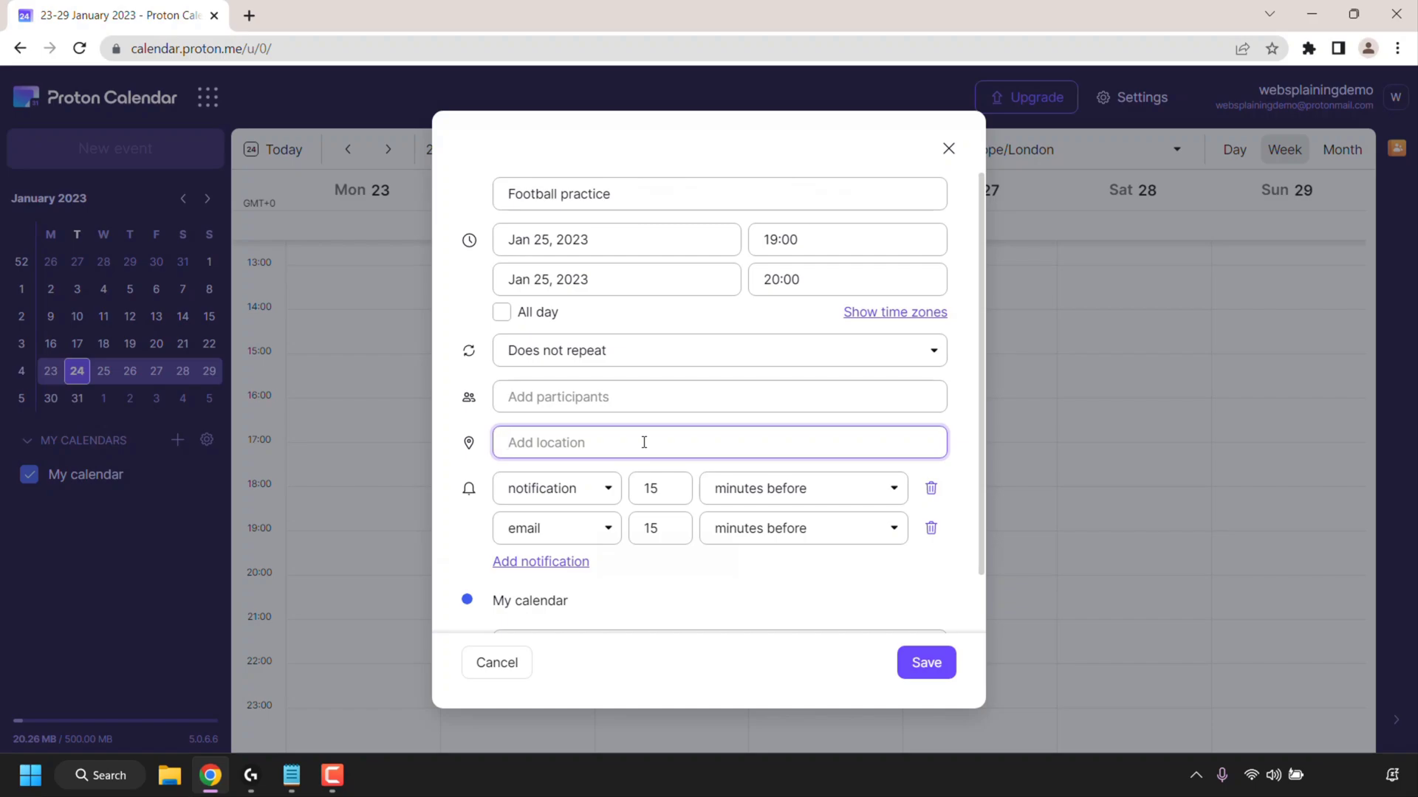
type("Local f")
type("ootball pitch")
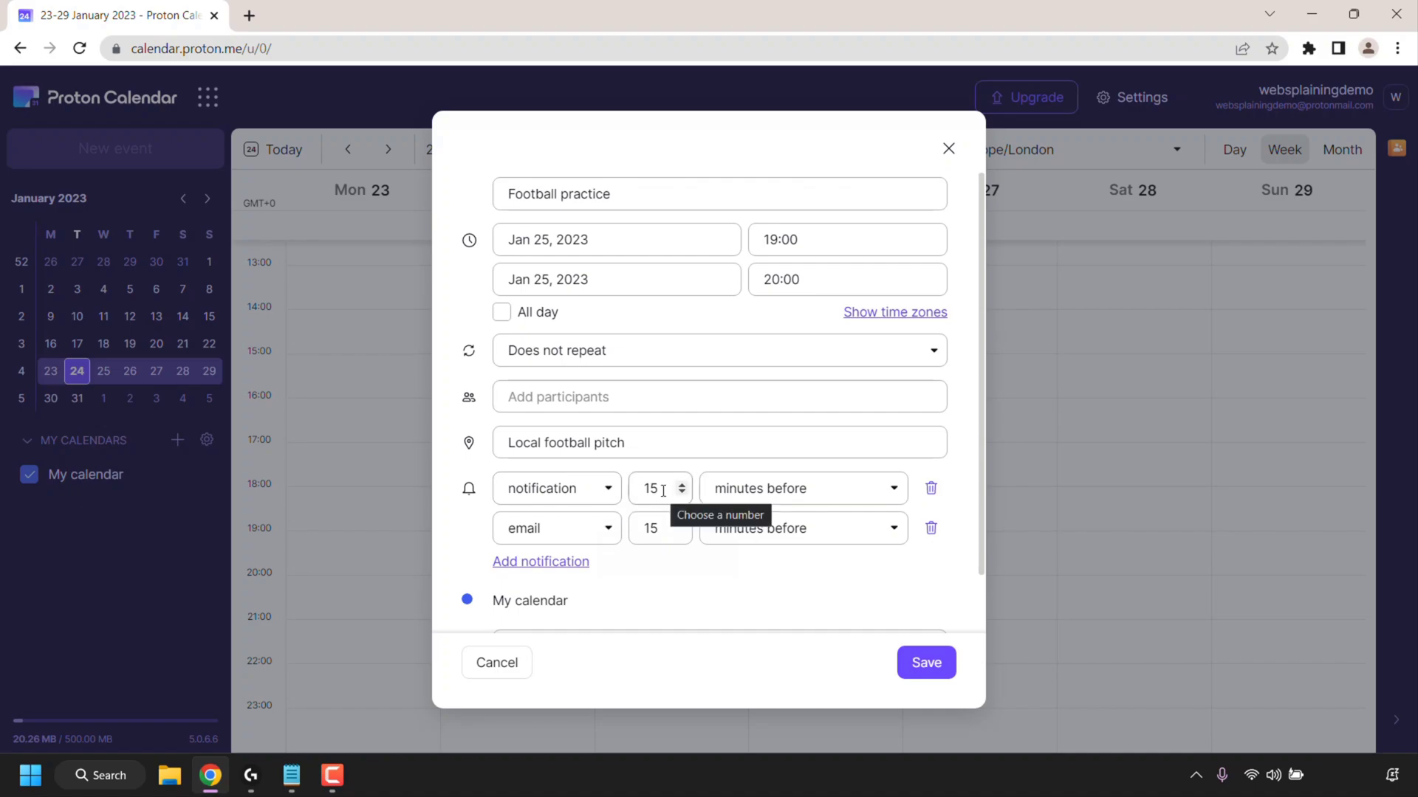
Change the notification and email reminders to 30 minutes before
double_click(663, 491)
type("30")
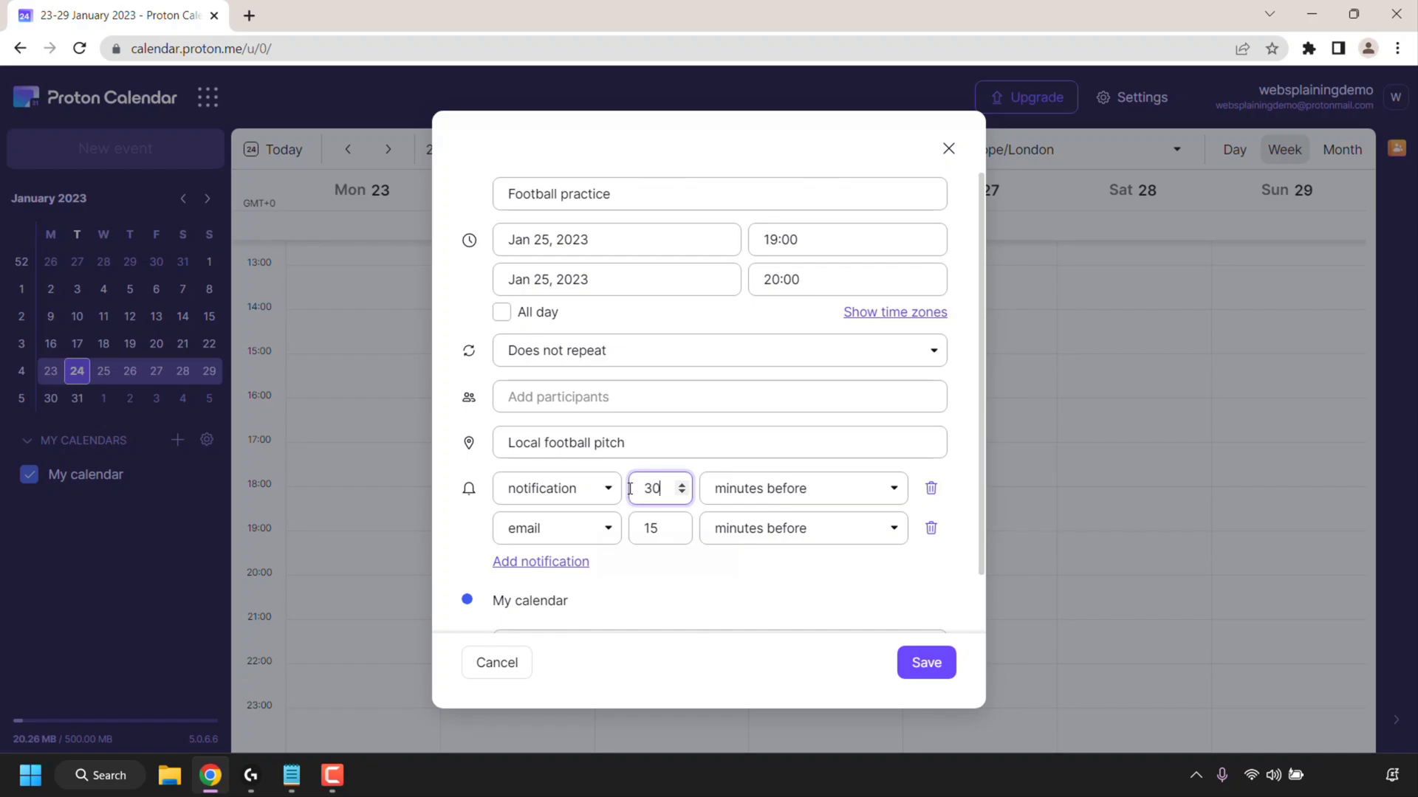
left_click(827, 502)
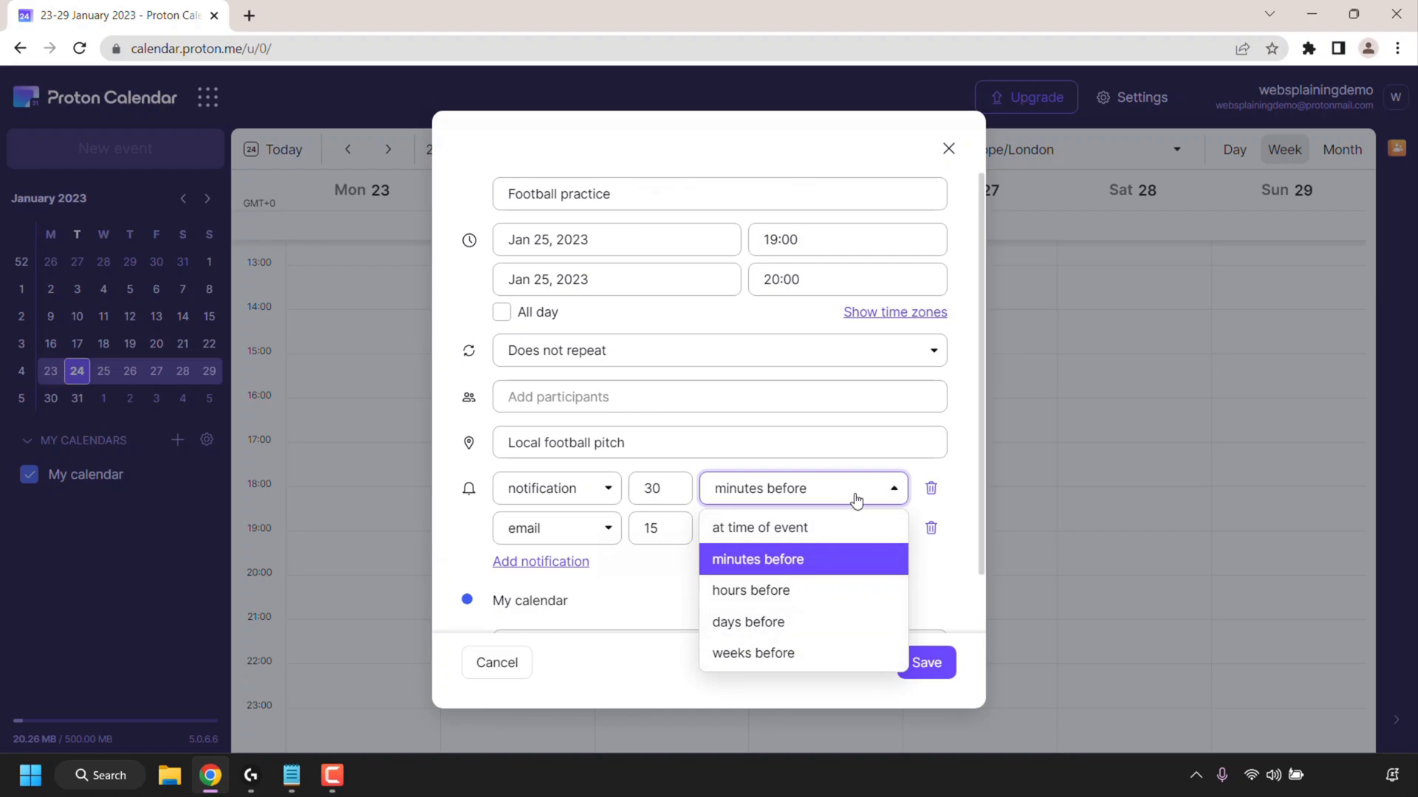
left_click(823, 568)
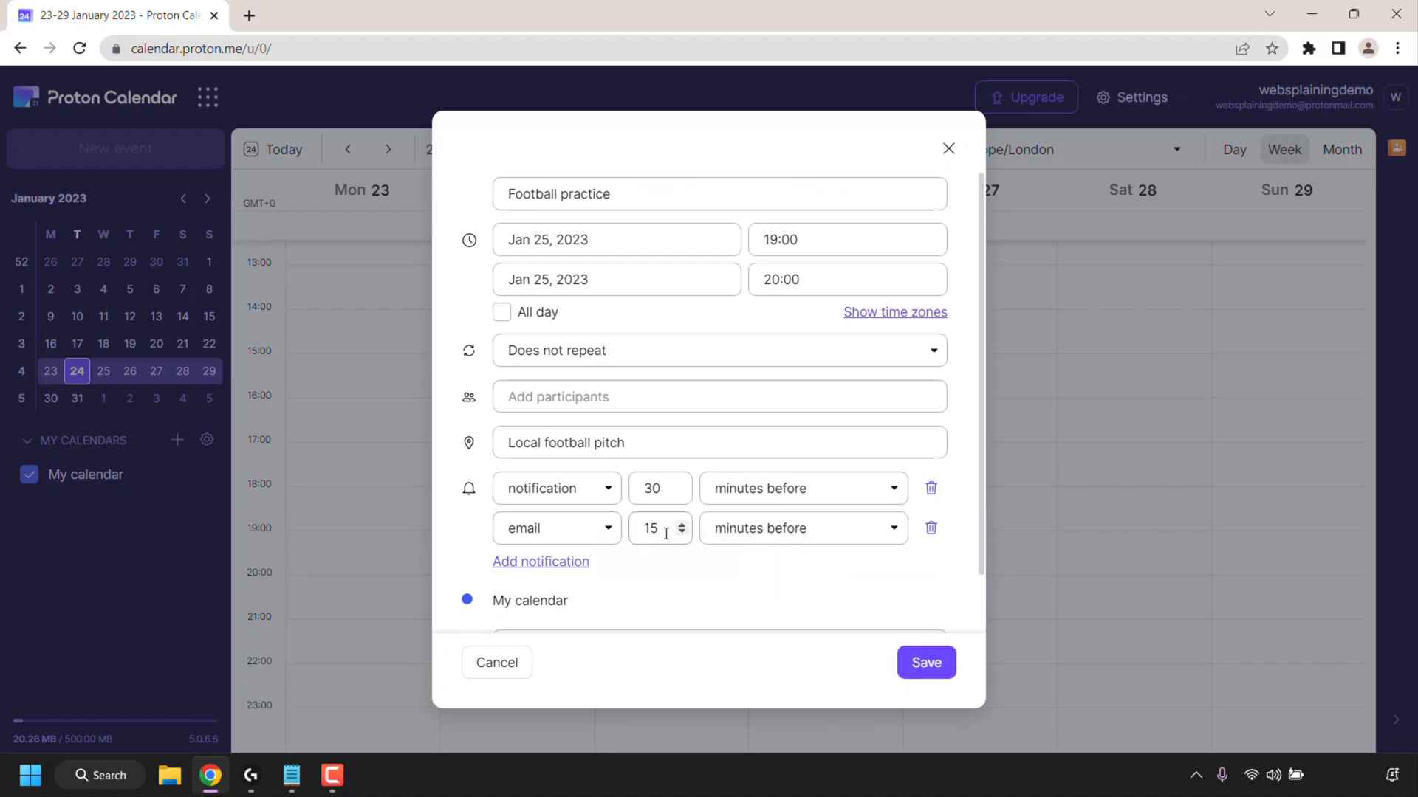
double_click(636, 526)
type("30")
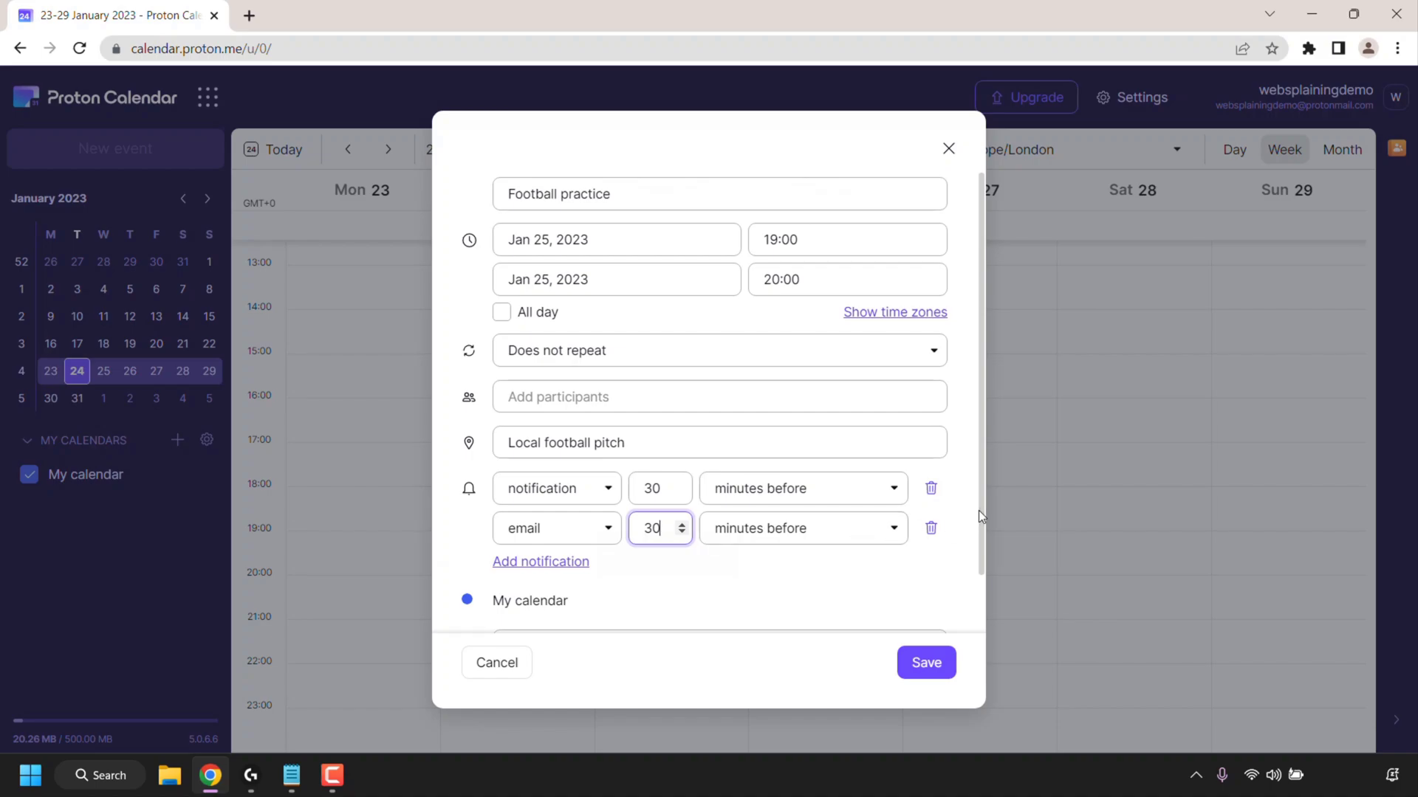
Add the description "Don't forget football boots" and save the Football practice event
left_click_drag(978, 511, 978, 565)
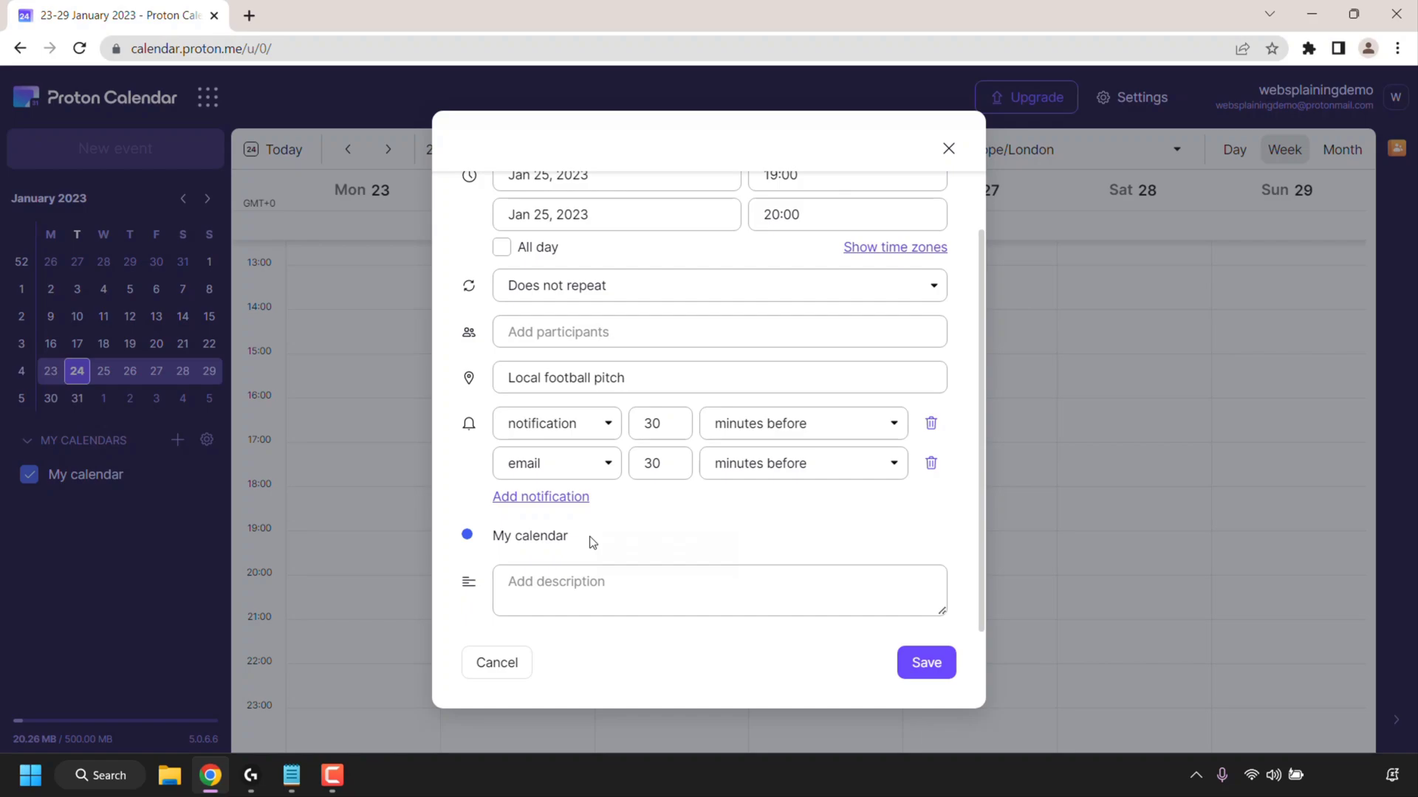
left_click(617, 589)
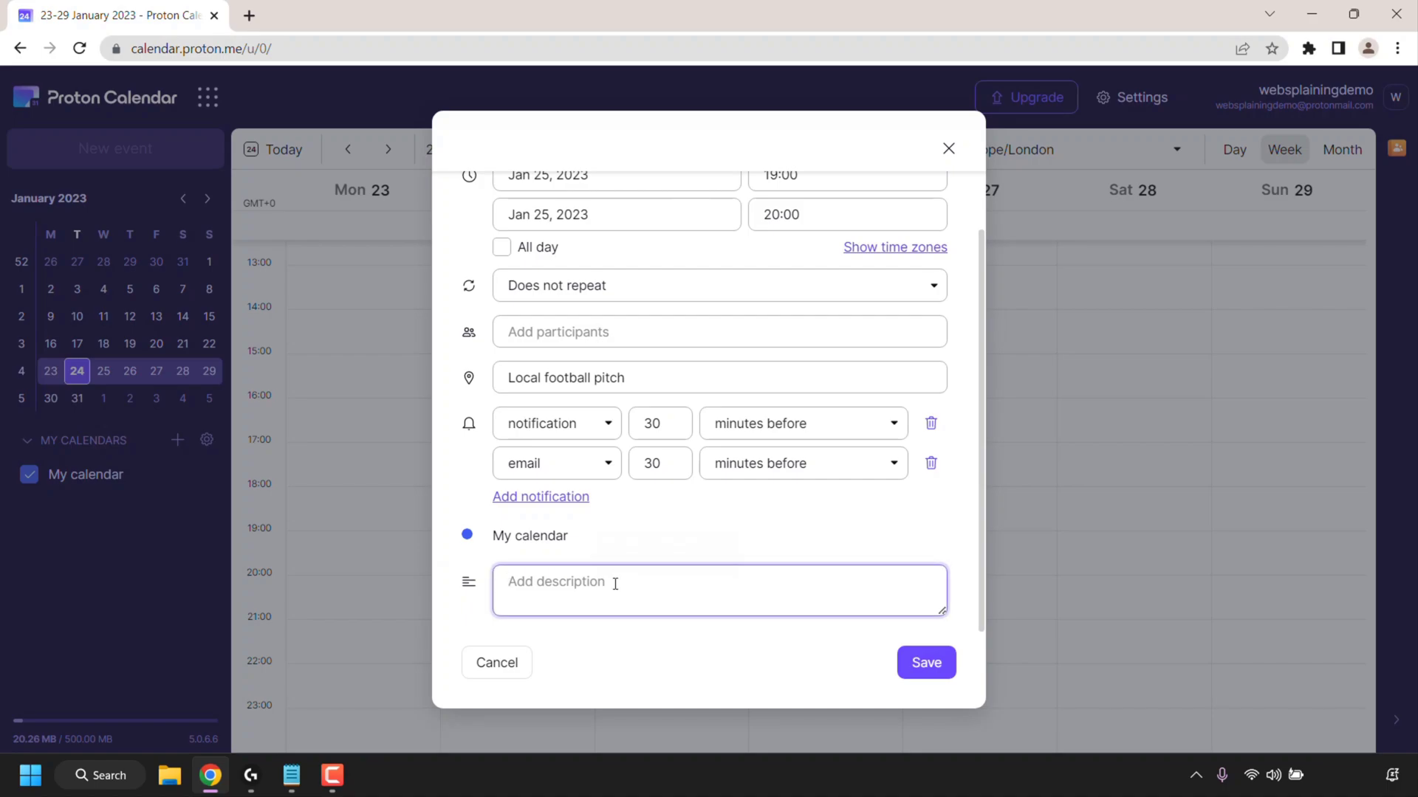
type("D")
key("Caps_Lock")
type("on't ")
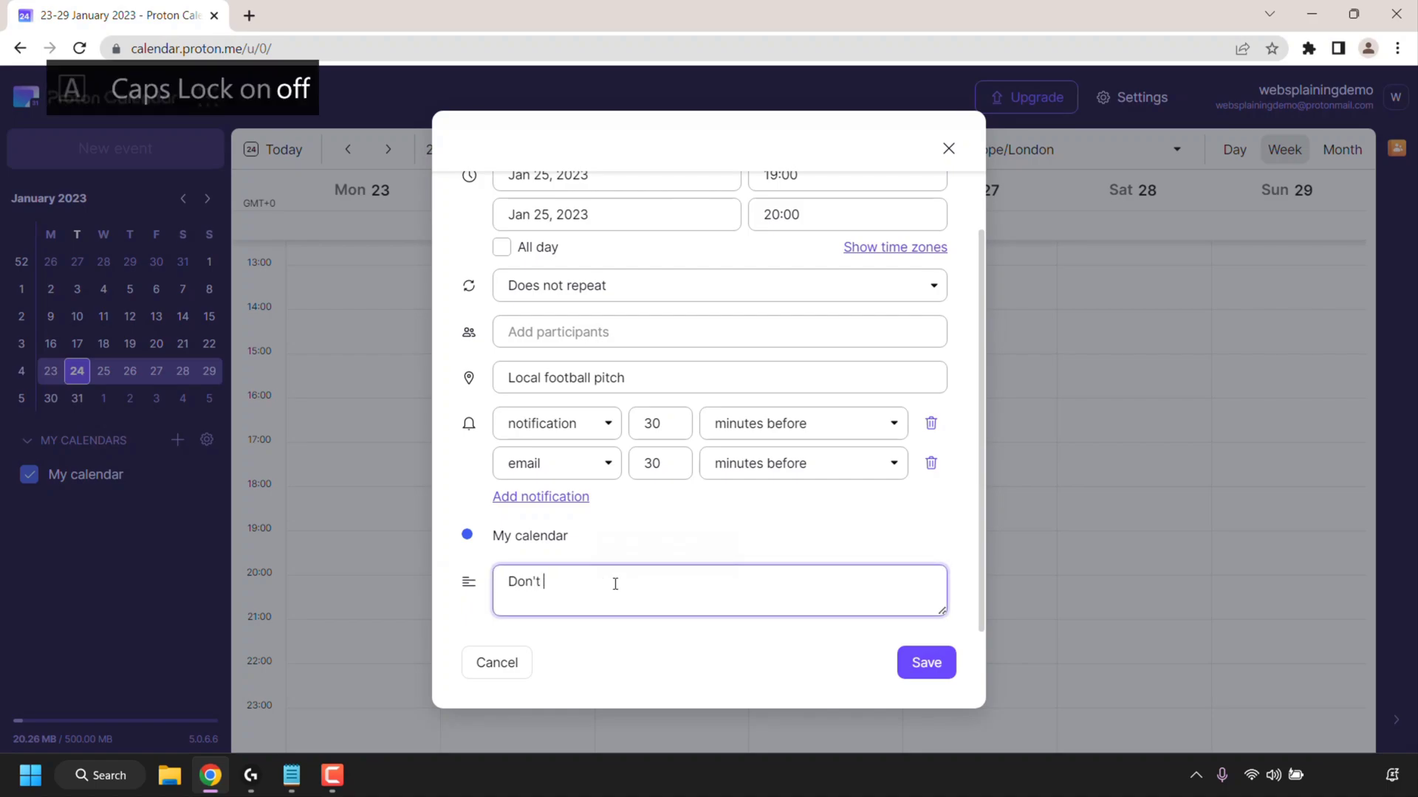
type("forget football boots")
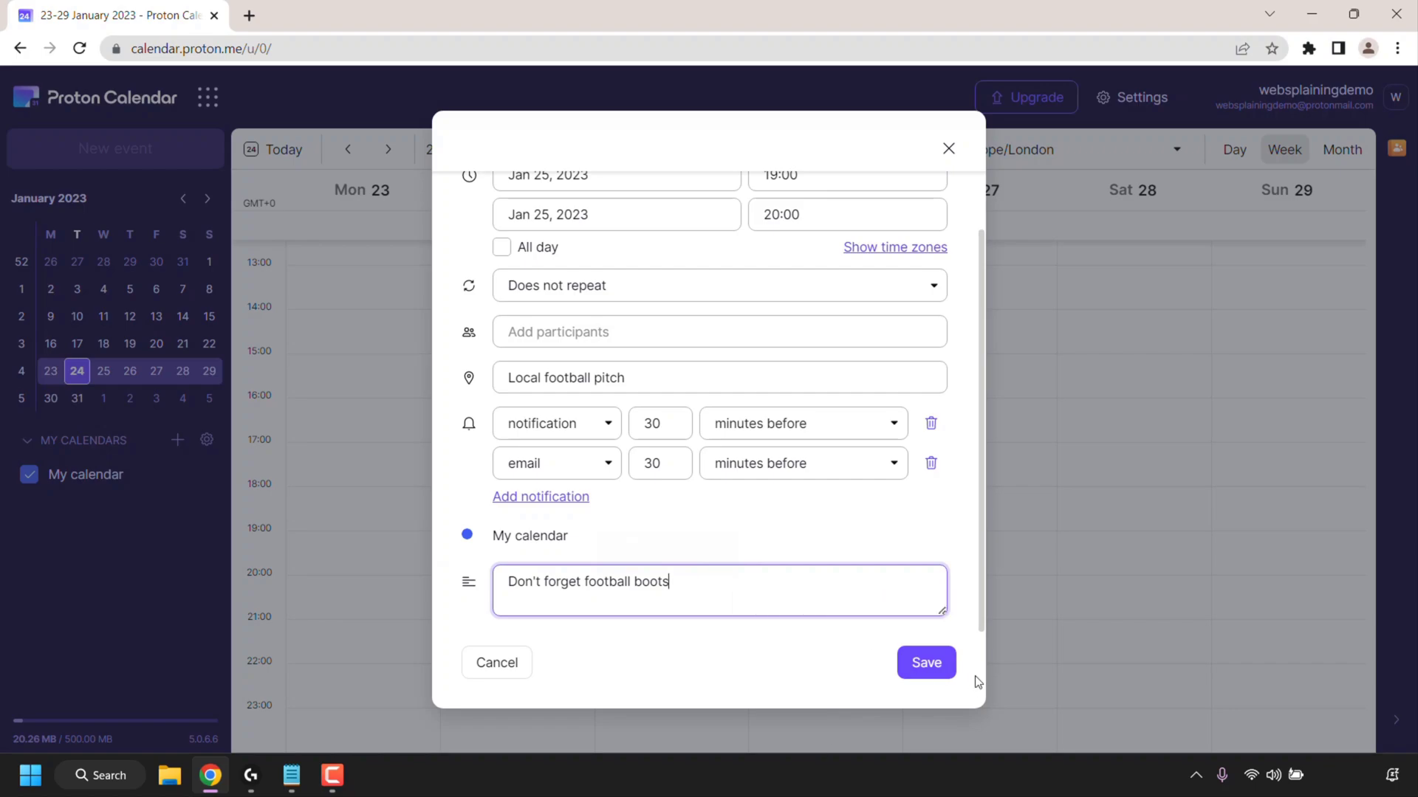
left_click(931, 665)
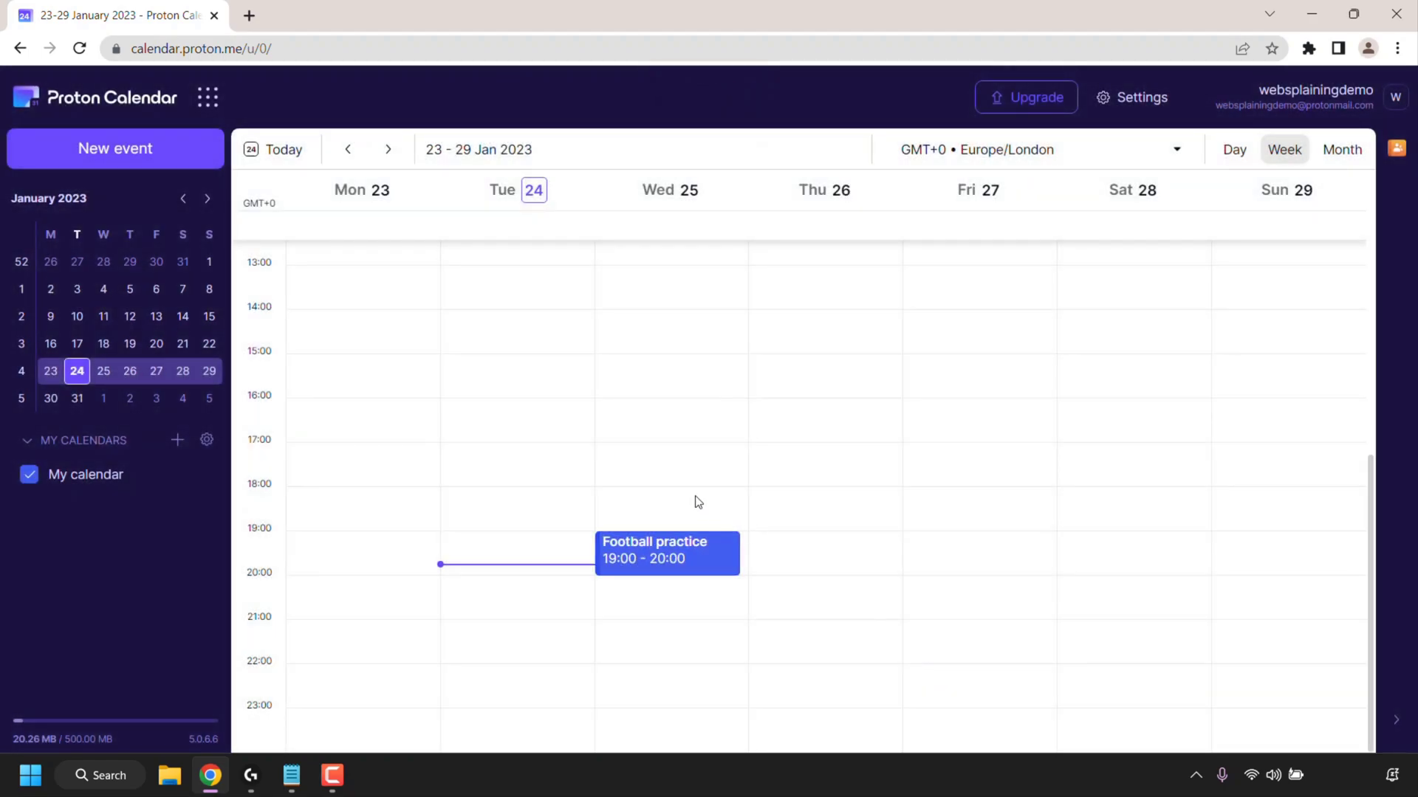
Review the event's details, check it in Day and Month views, then return to Week view
left_click(642, 570)
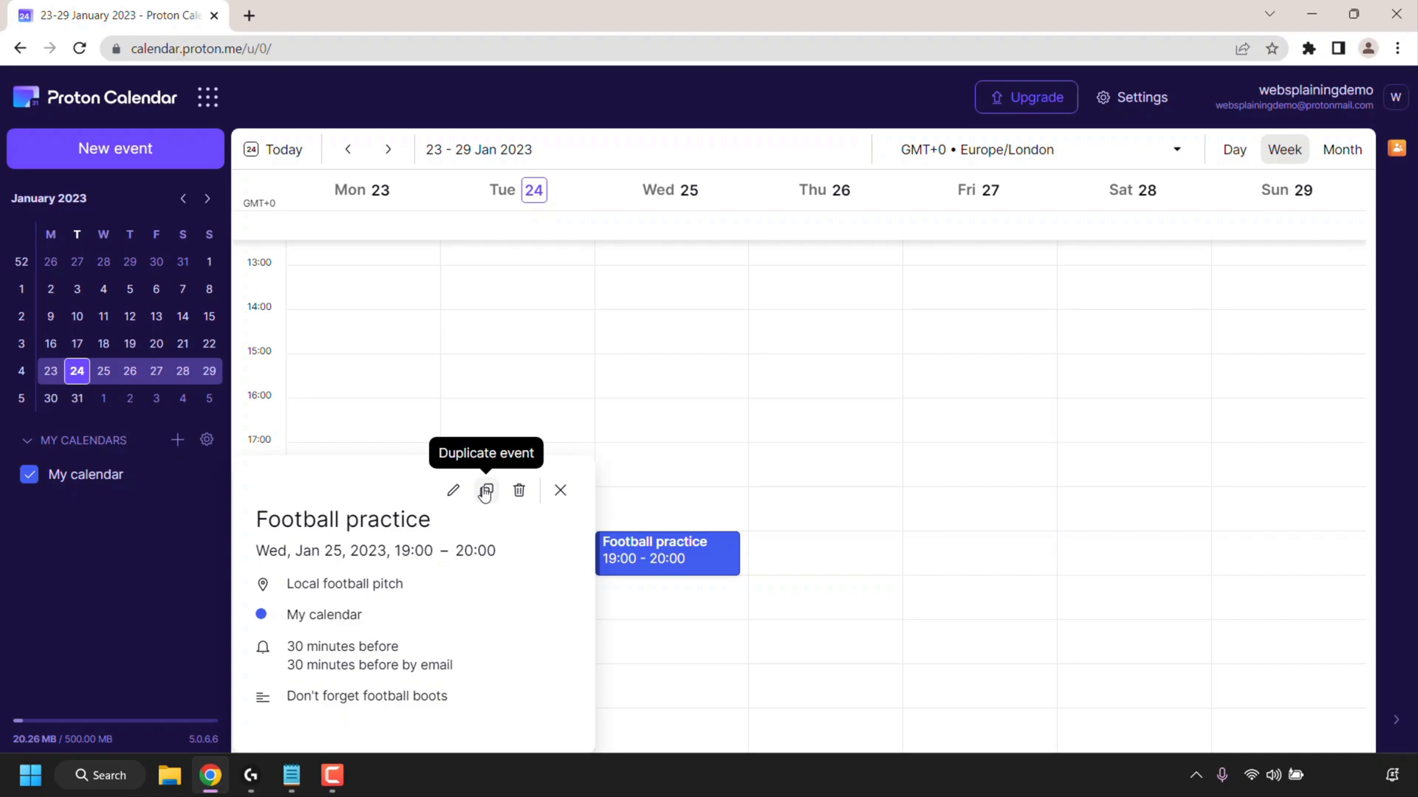
left_click(670, 474)
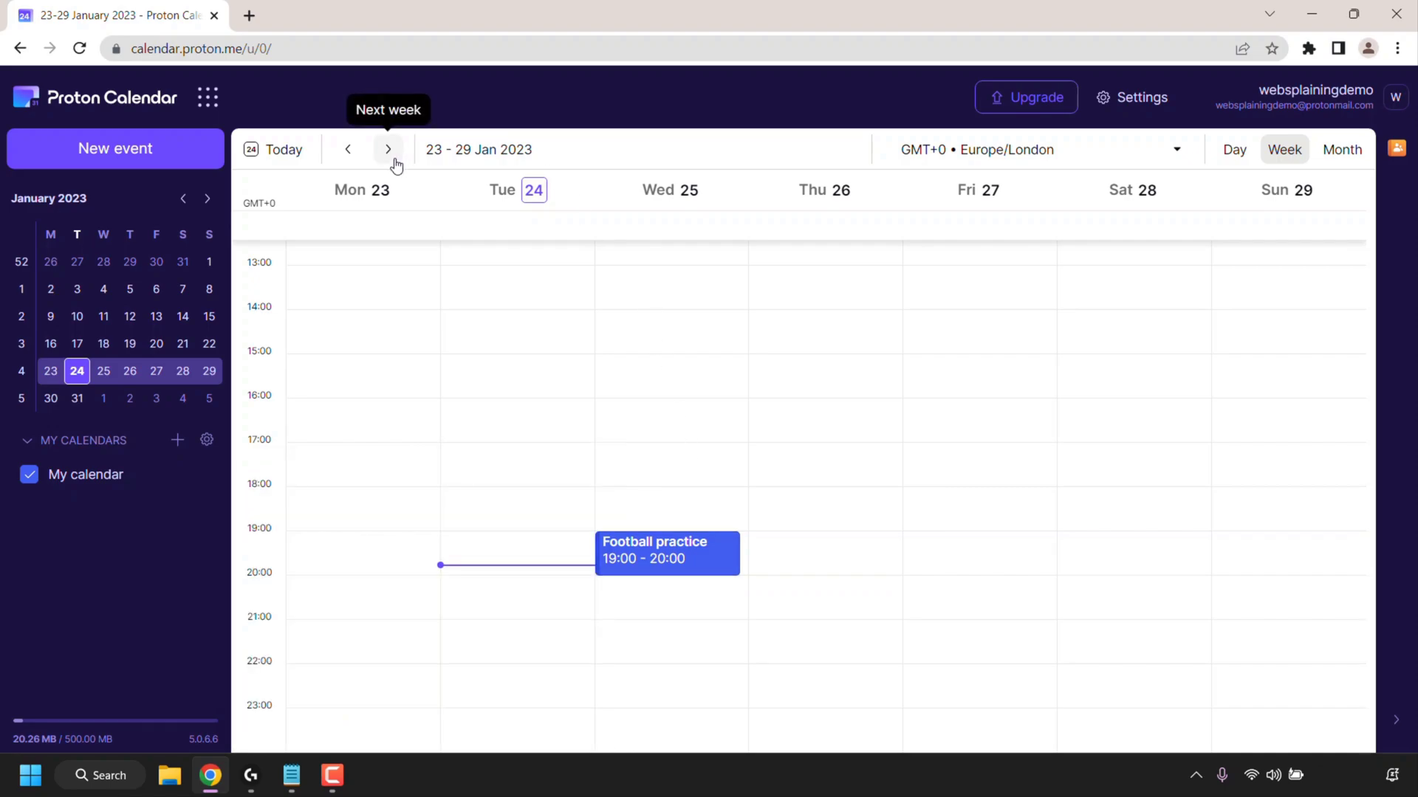
left_click(1226, 176)
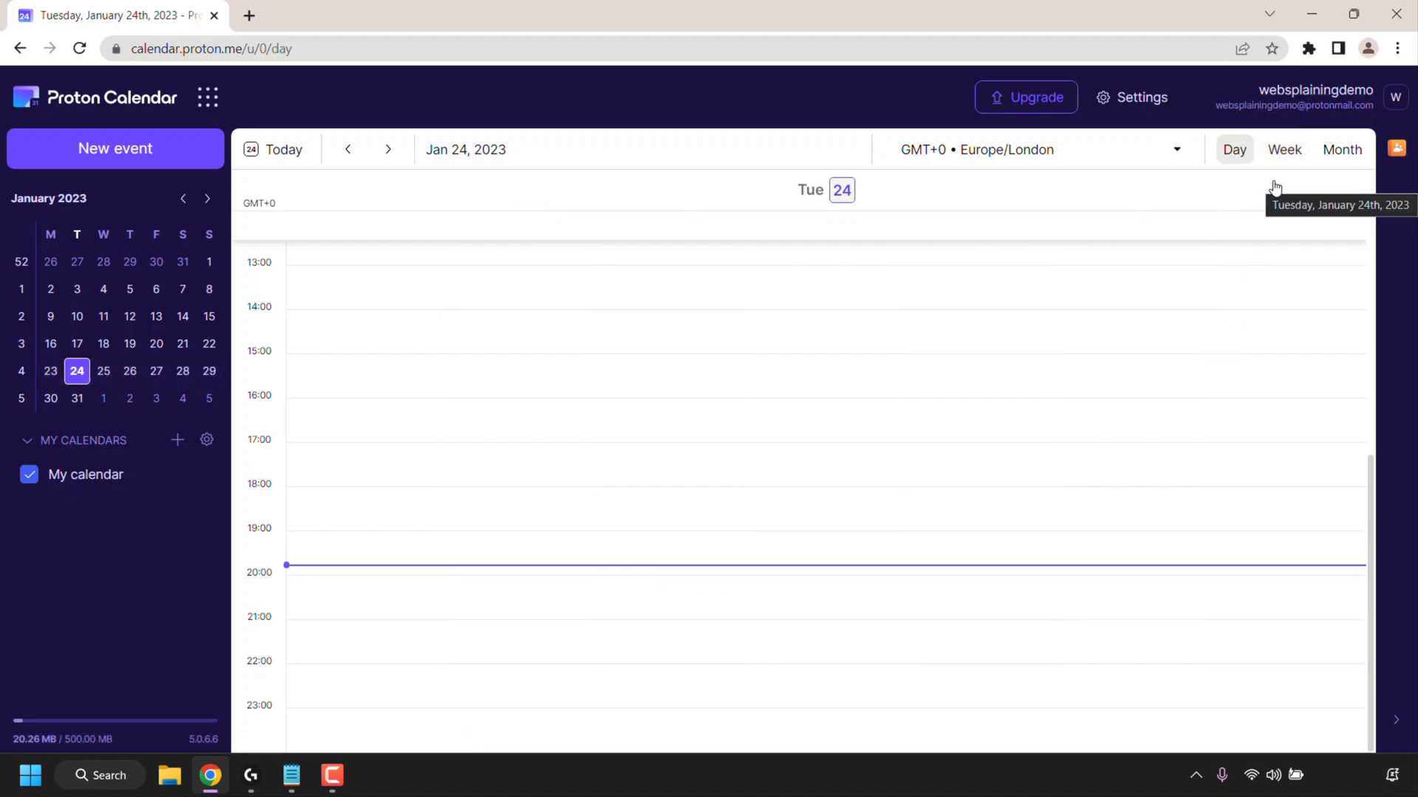
left_click(1285, 157)
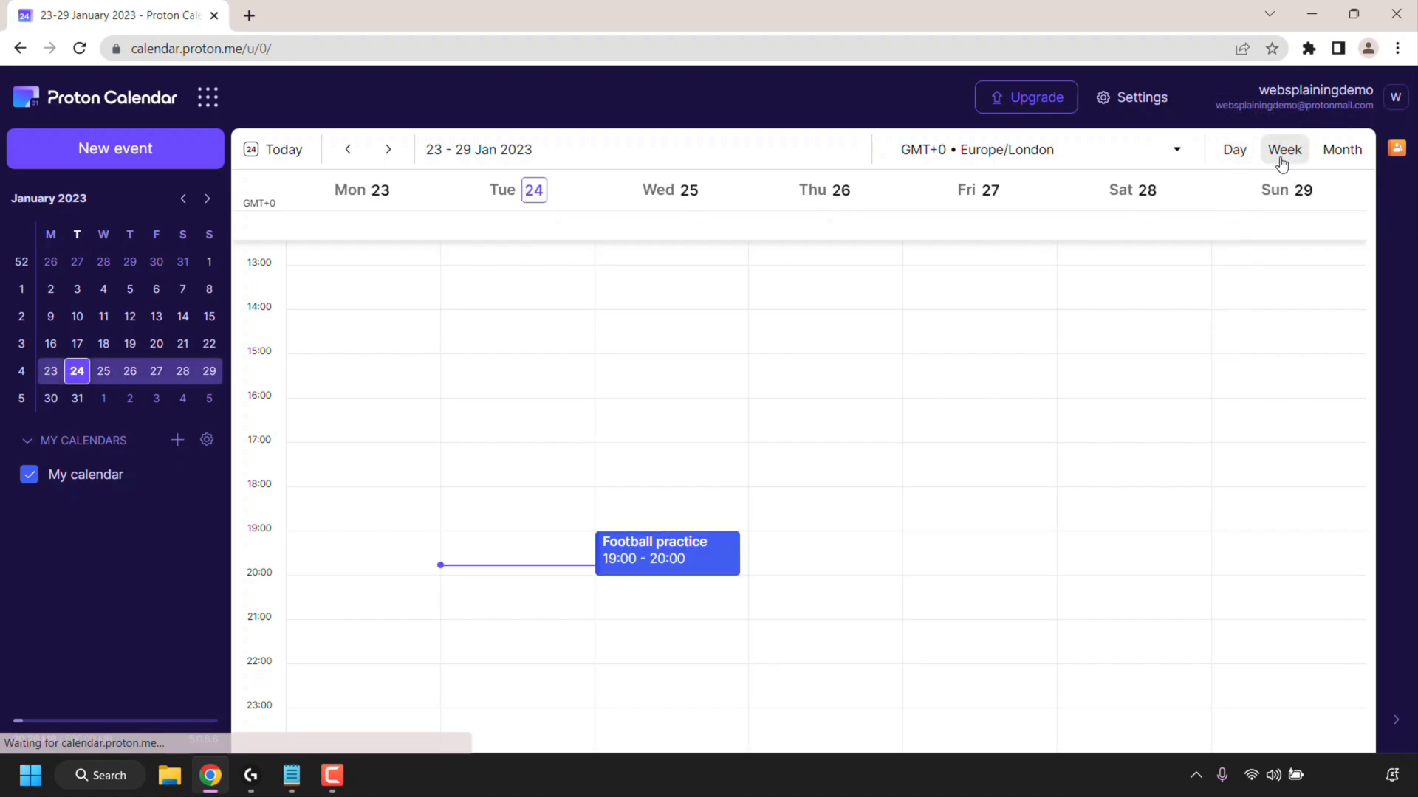
left_click(1338, 153)
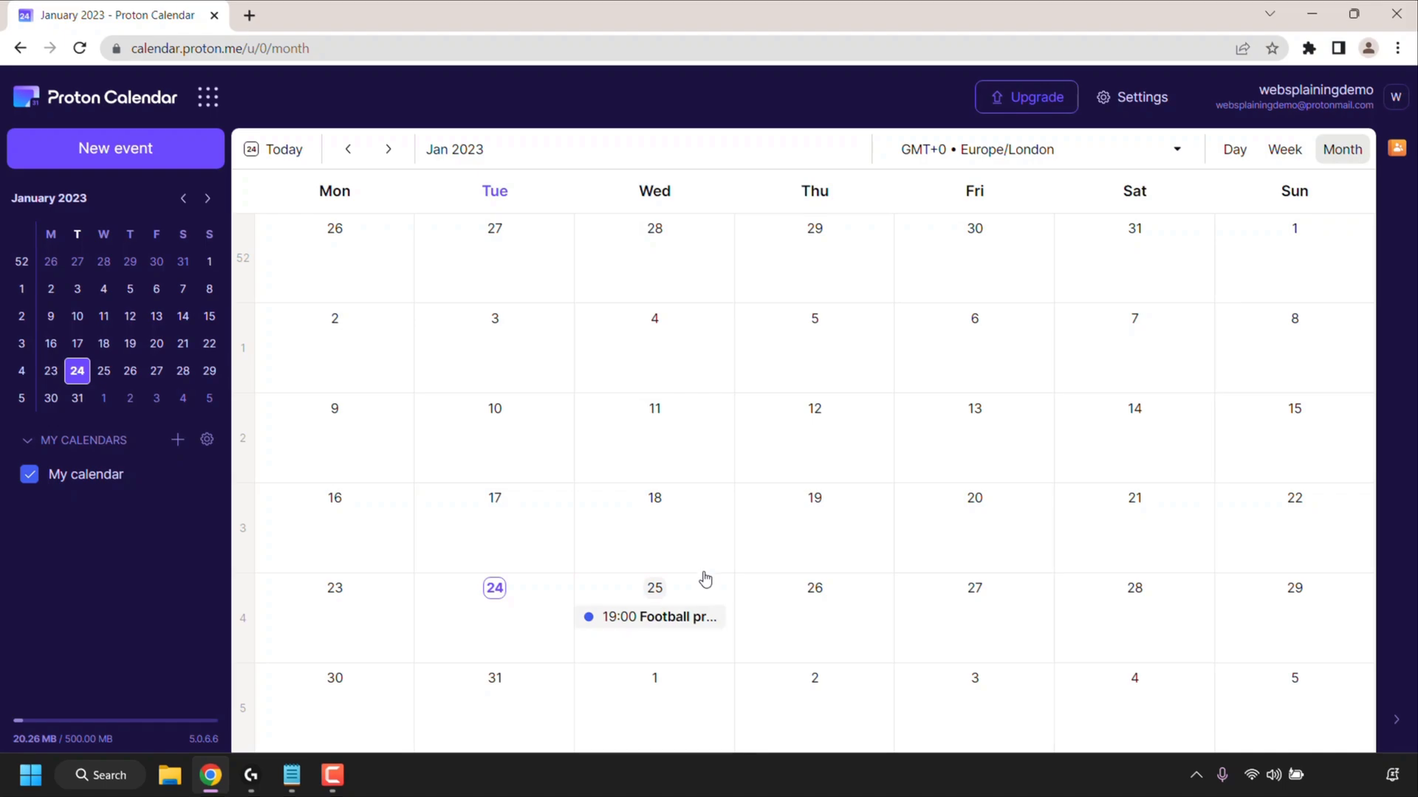
left_click(1289, 157)
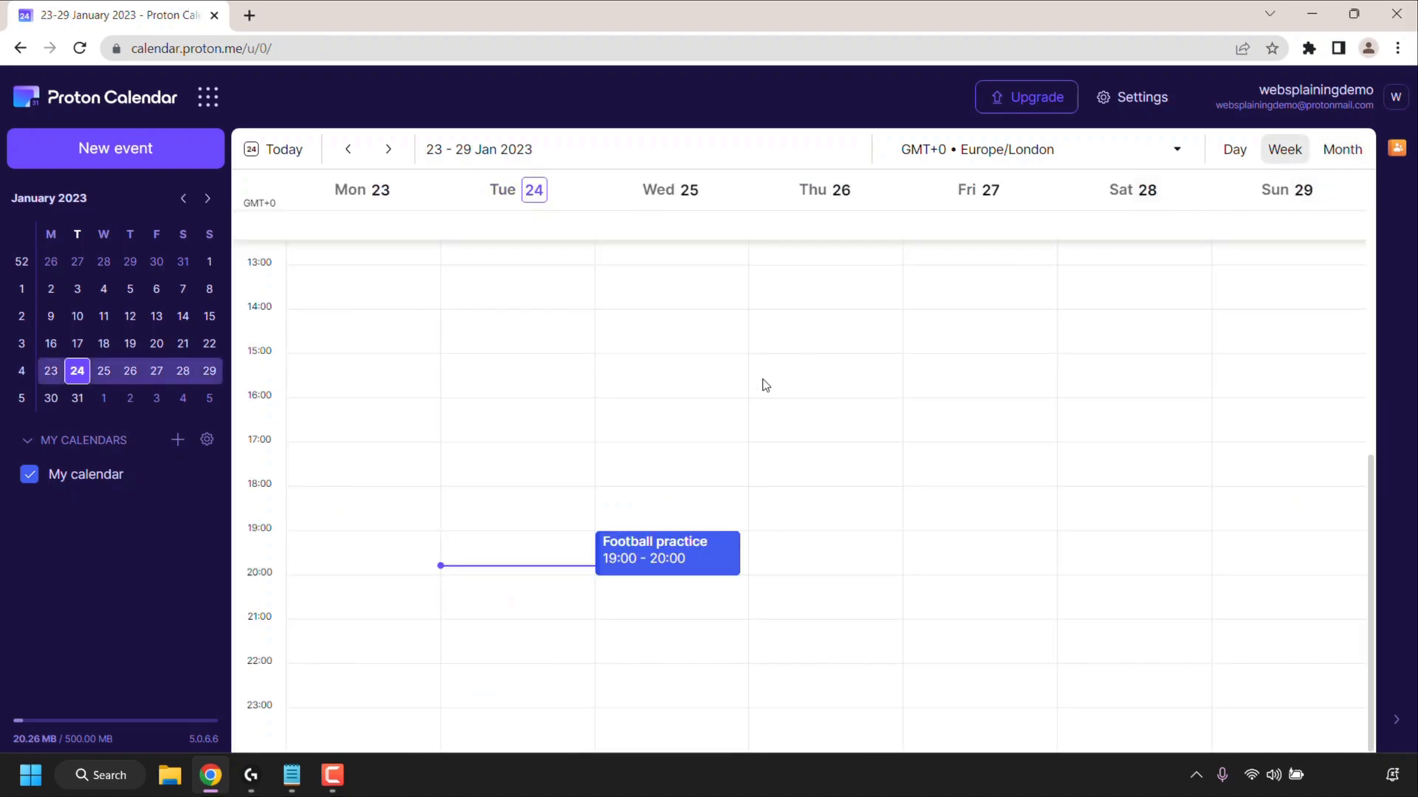